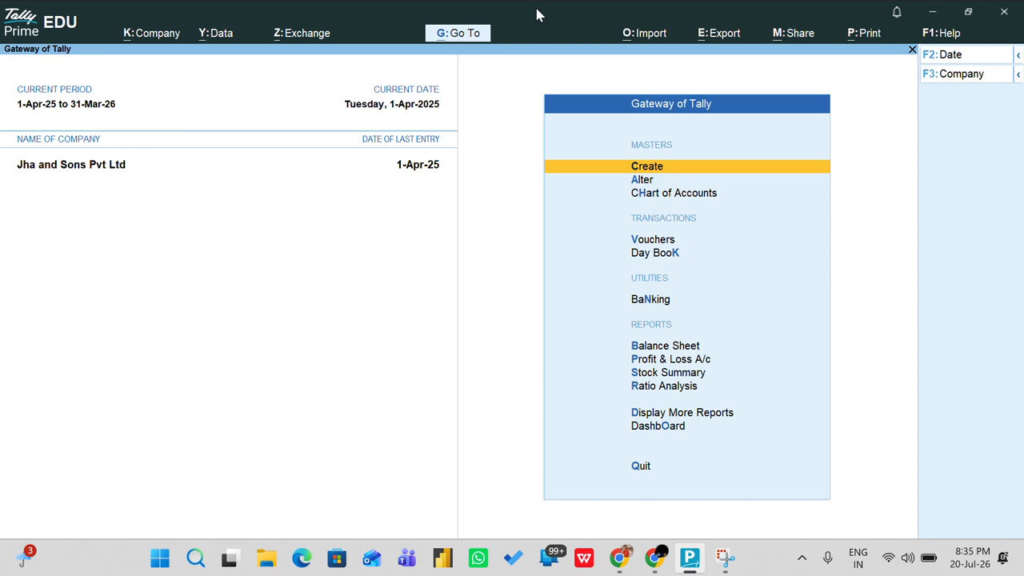
Open the company KRISHNA LTD from the TallyPrime data folder
key(alt)
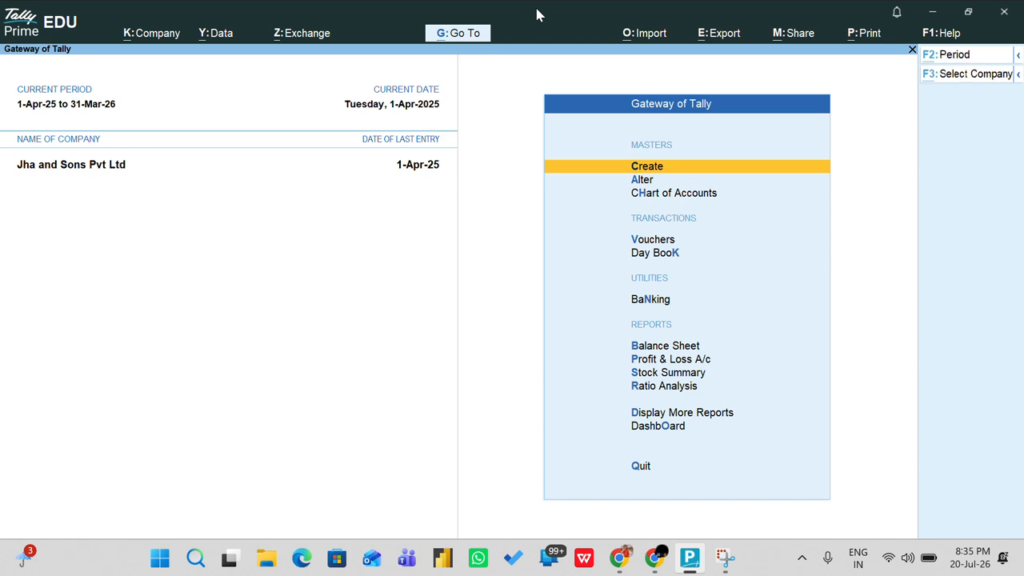
key(alt+F3)
key(Down)
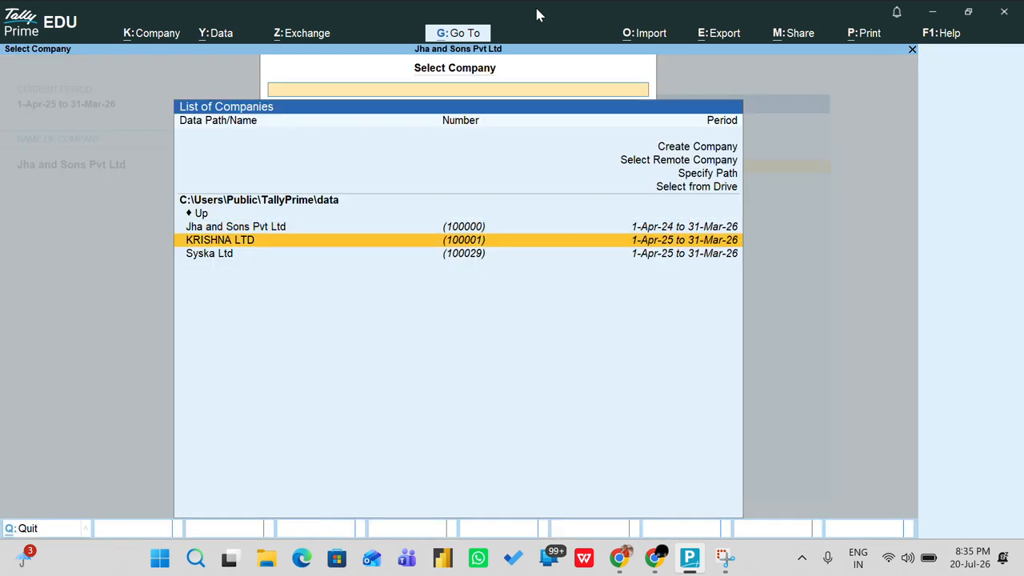
key(Return)
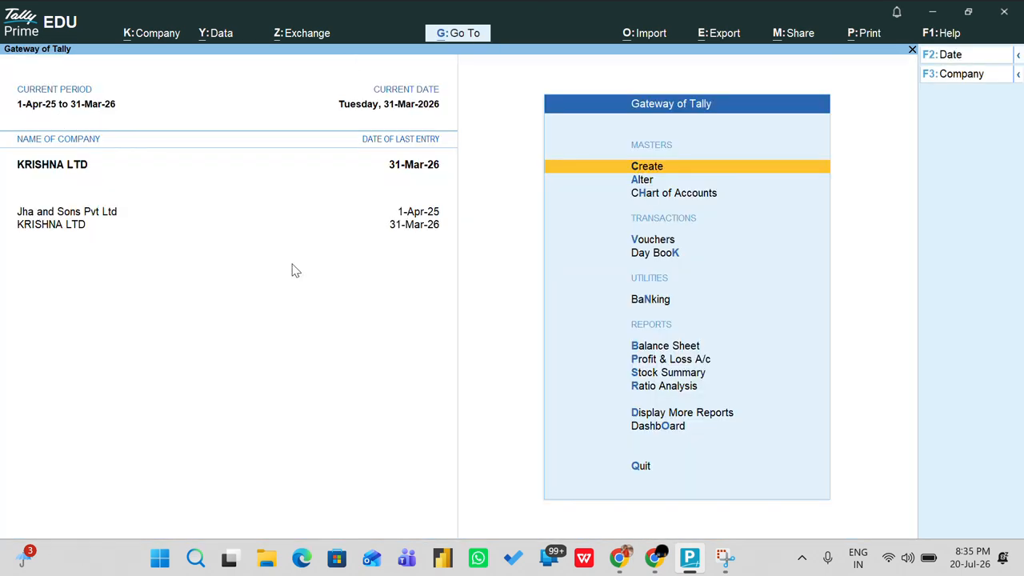
Review the company features of KRISHNA LTD, down to the batch and batch expiry date options
key(F11)
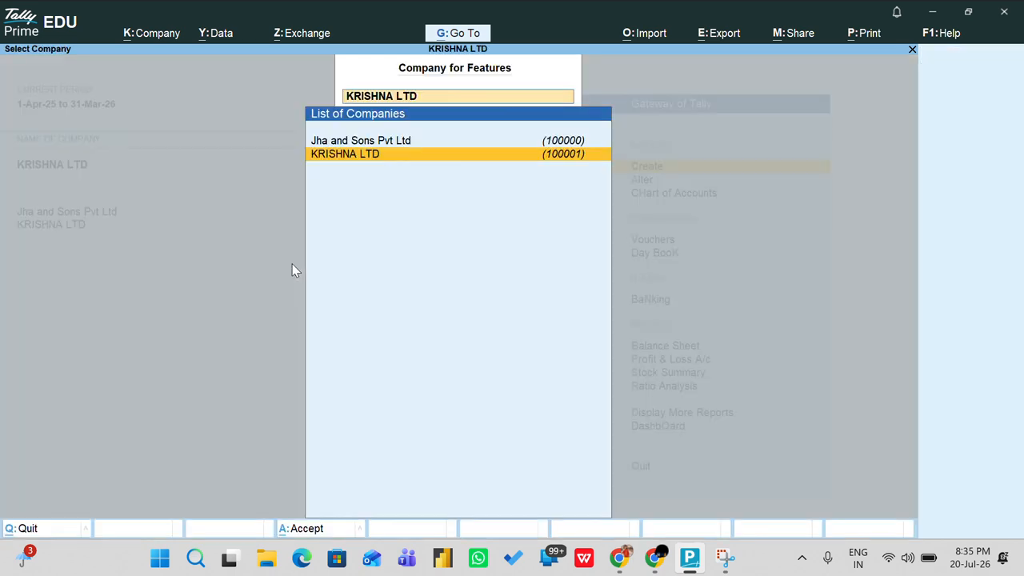
key(Return)
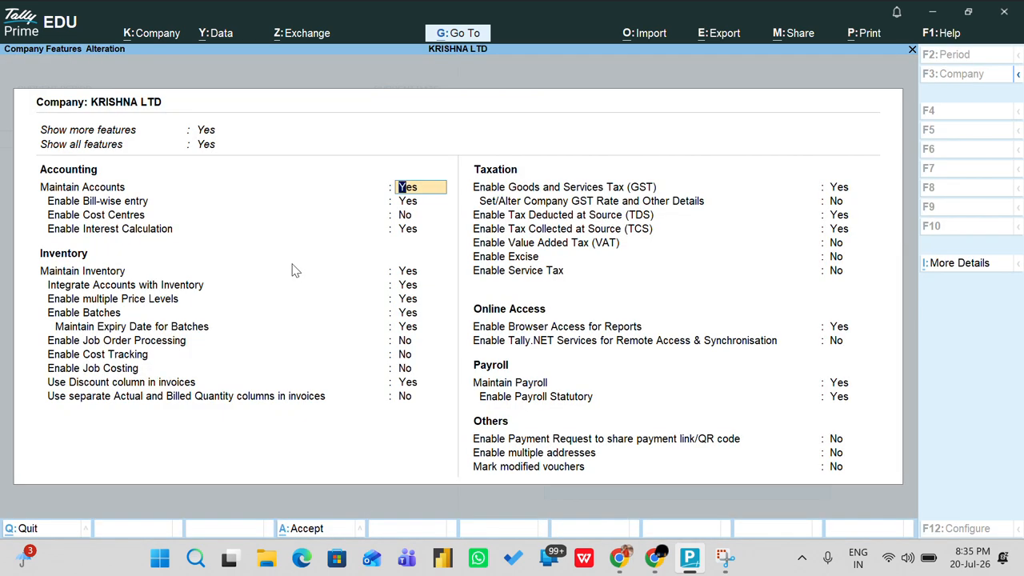
key(Return)
key(Return)
key(Return)
key(Return)
key(Return)
key(Return)
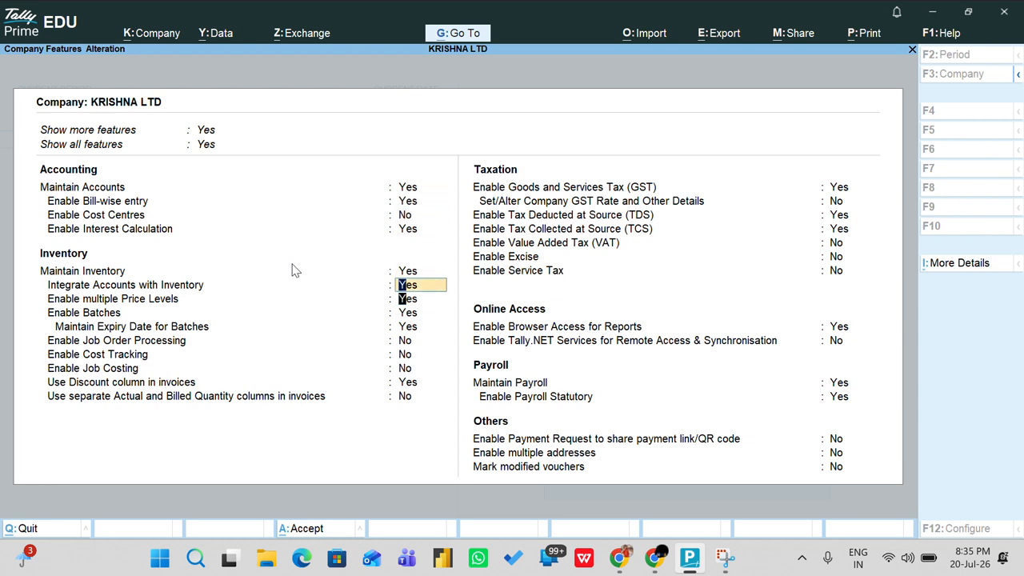
key(Return)
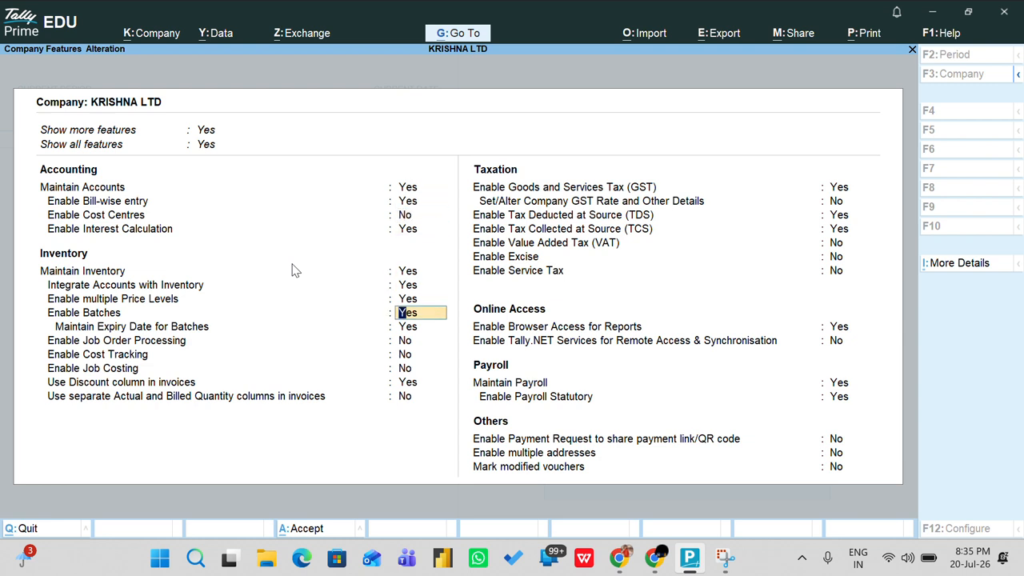
key(Return)
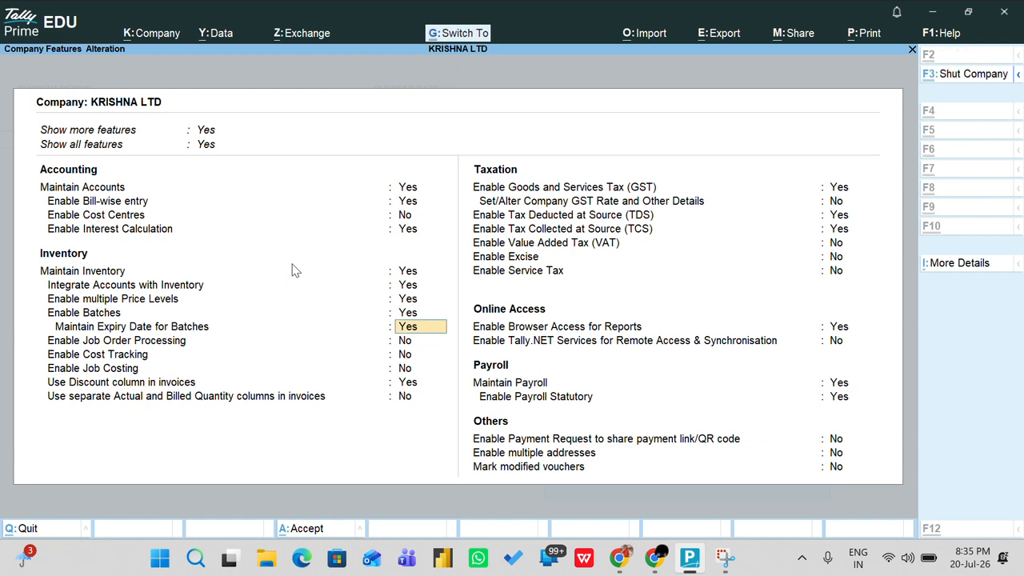
key(F3)
key(BackSpace)
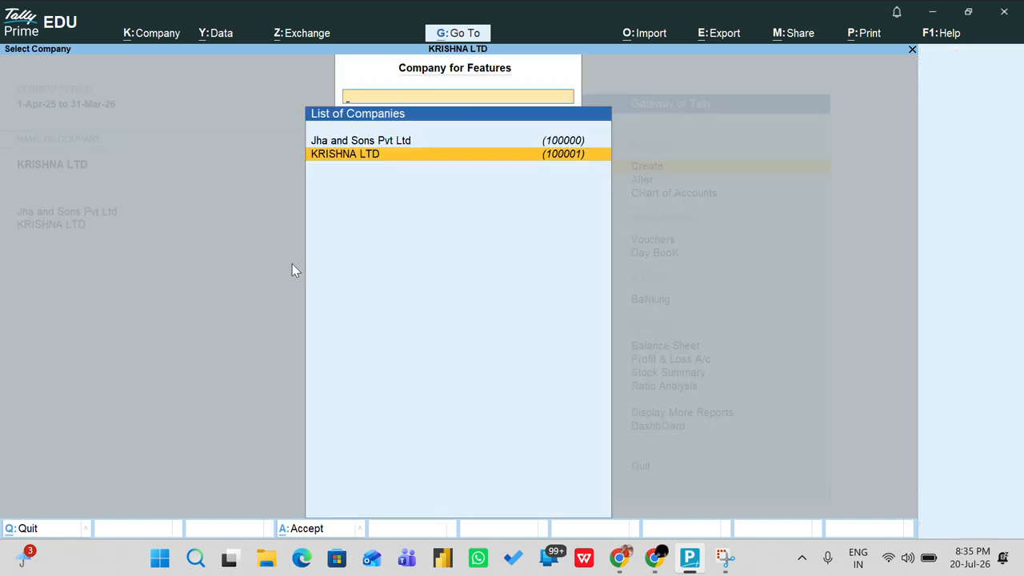
key(Escape)
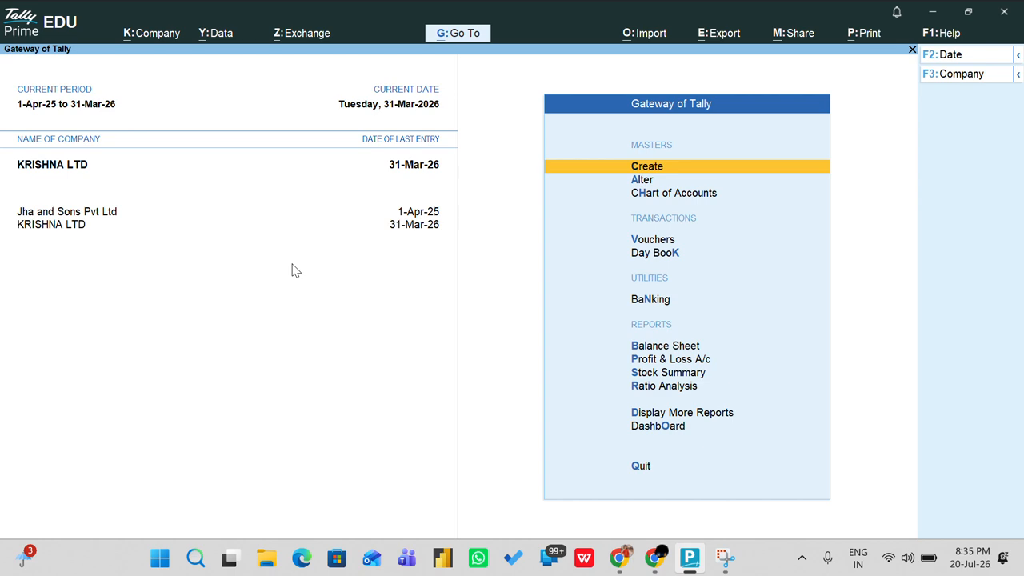
Start creating a stock item master named Laptop
key(Return)
key(Down)
key(Down)
key(Down)
key(Down)
key(Down)
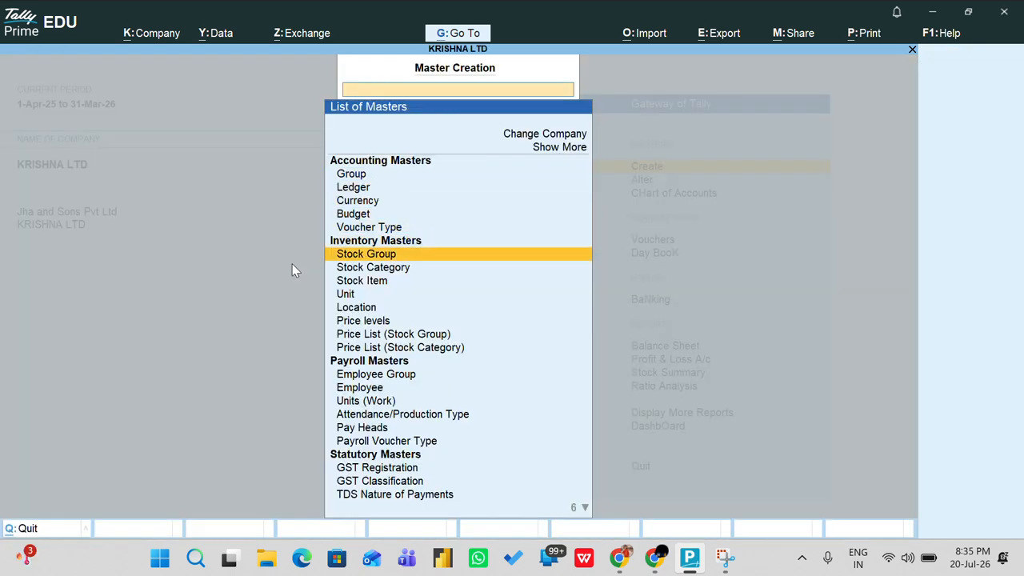
key(Down)
key(Down)
key(Return)
text(L)
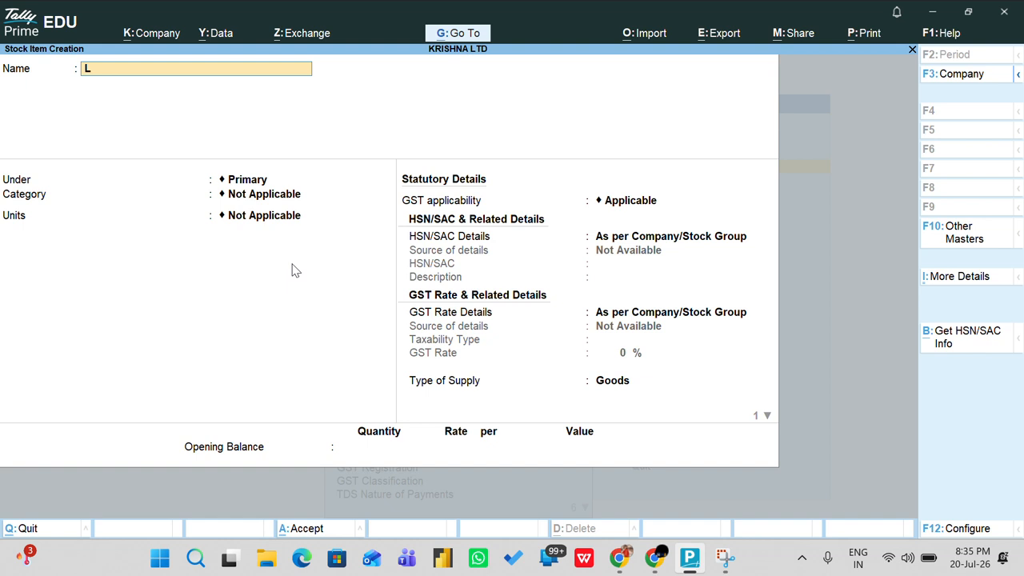
text(apyop)
key(BackSpace)
key(BackSpace)
key(BackSpace)
text(top)
key(Return)
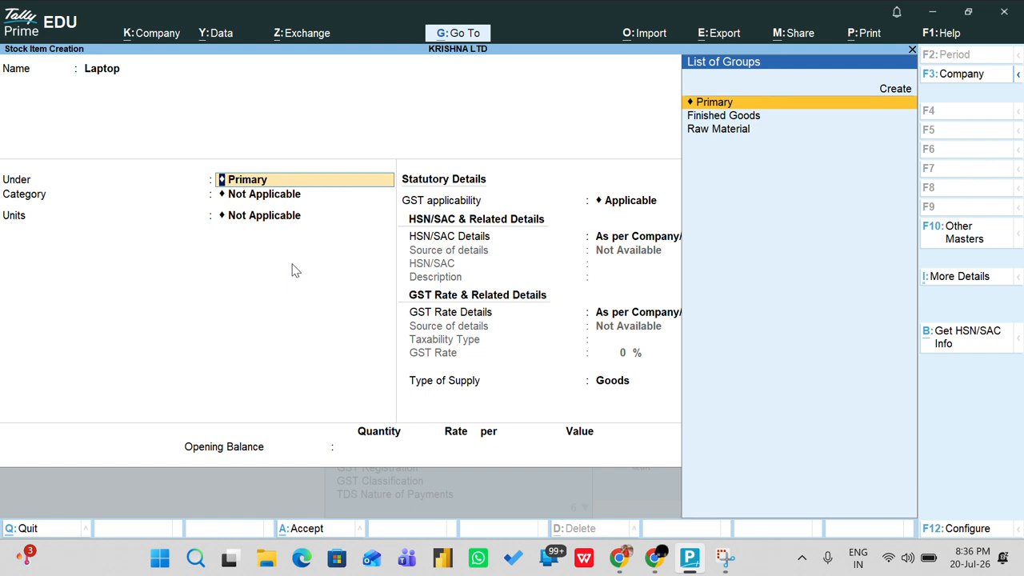
Place the Laptop item under Primary with no category and set its unit to pcs
key(Return)
key(Return)
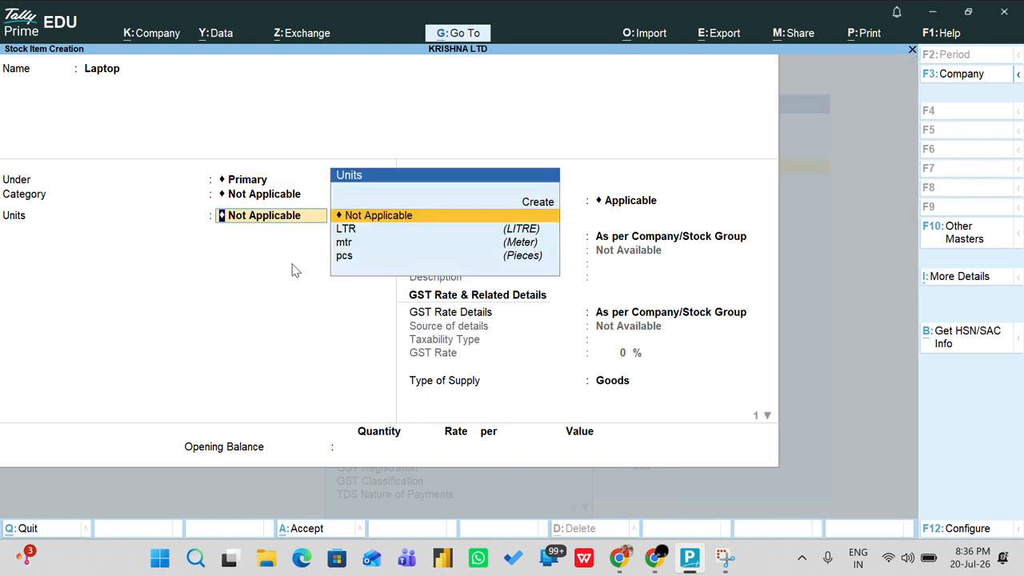
key(Down)
key(Down)
key(Down)
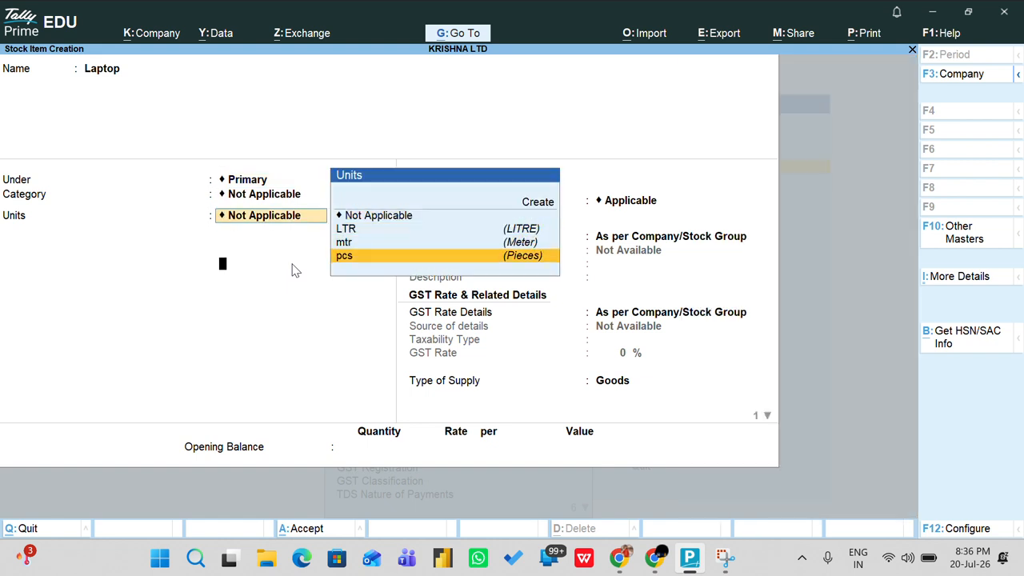
key(Return)
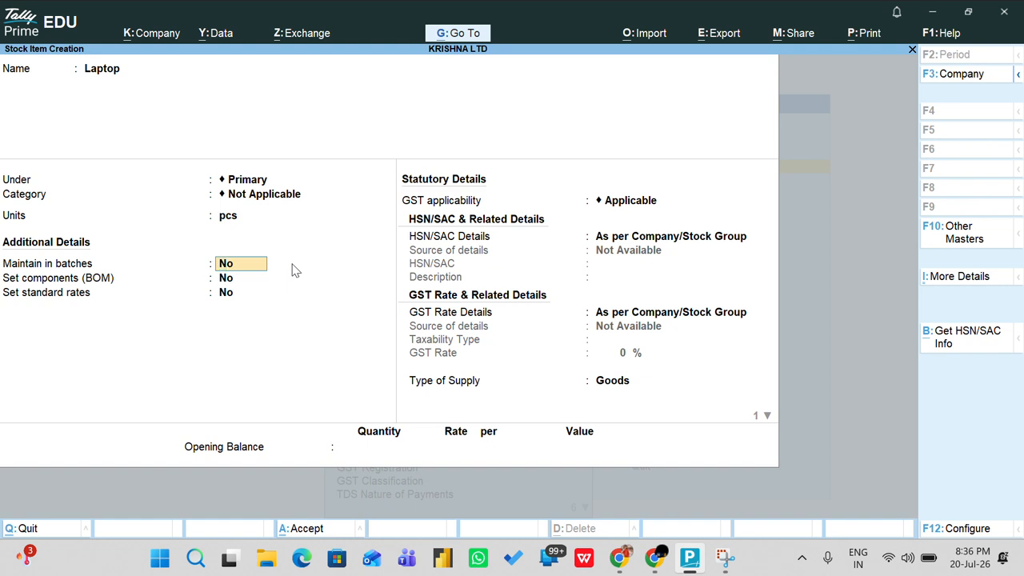
Enable batches, manufacturing date tracking and expiry dates for the Laptop item, and save it
key(y)
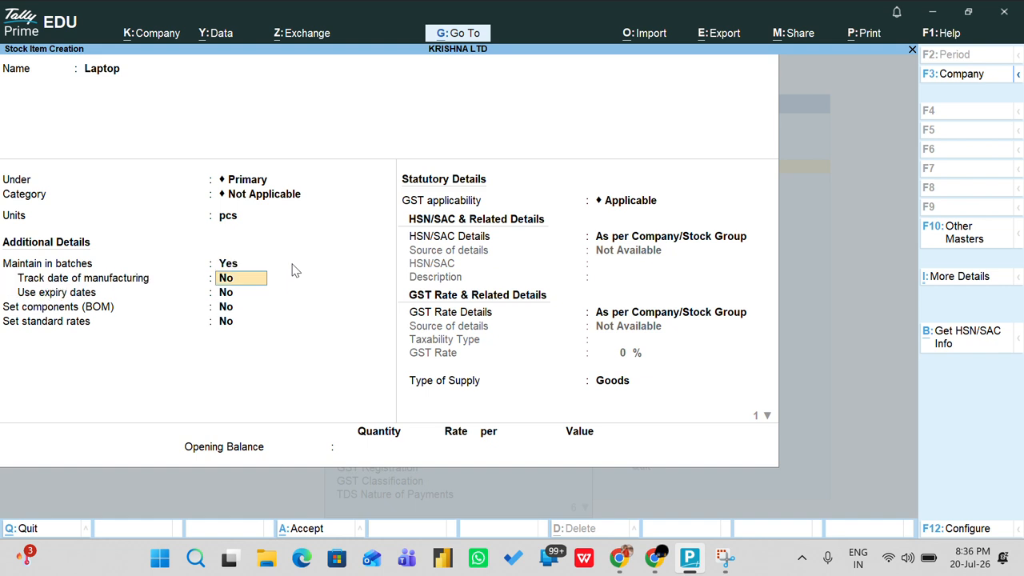
text(y)
key(Return)
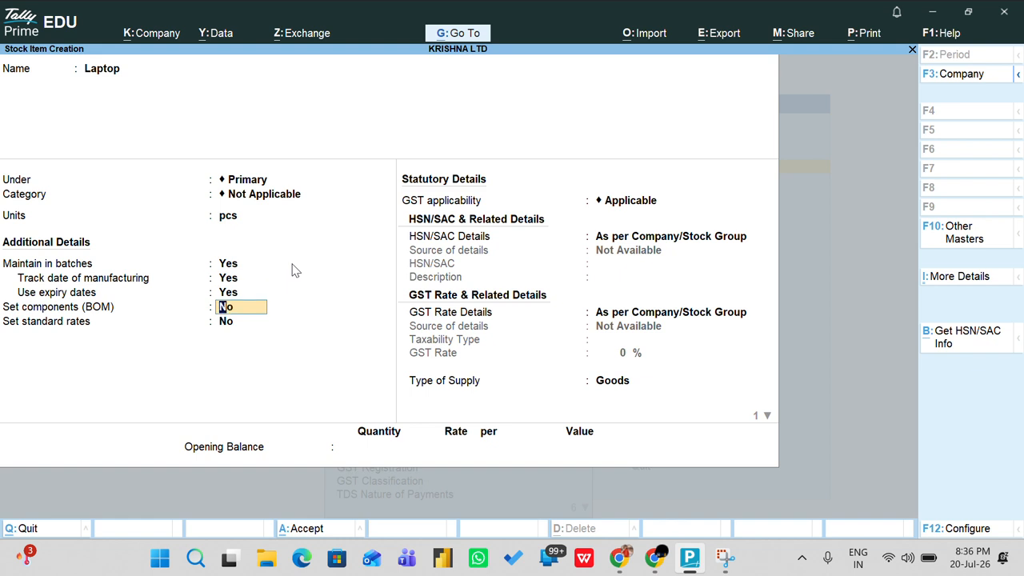
key(ctrl+a)
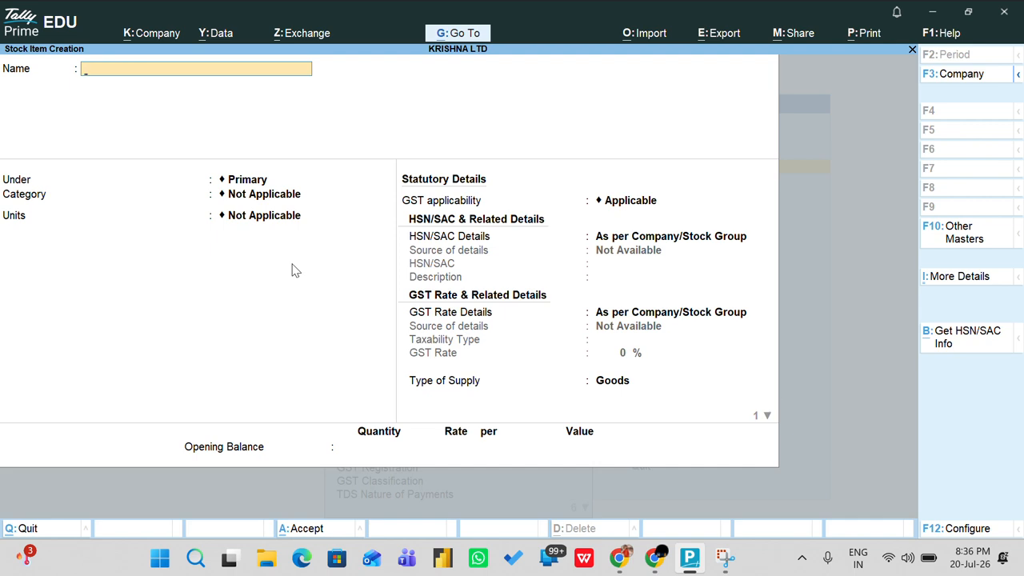
key(Escape)
key(Escape)
Start a purchase voucher with supplier invoice number 10
key(Down)
key(Down)
key(Down)
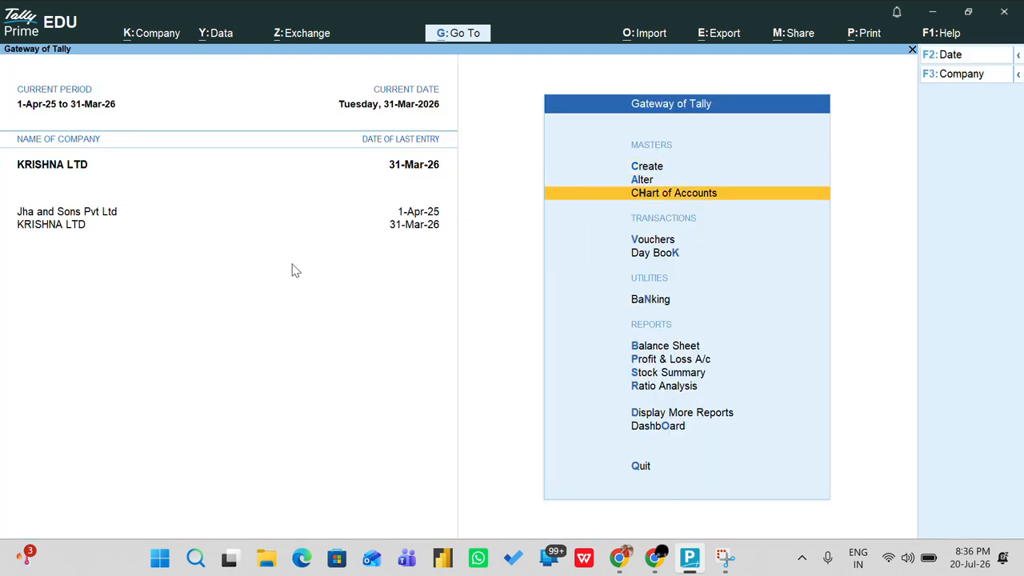
key(Return)
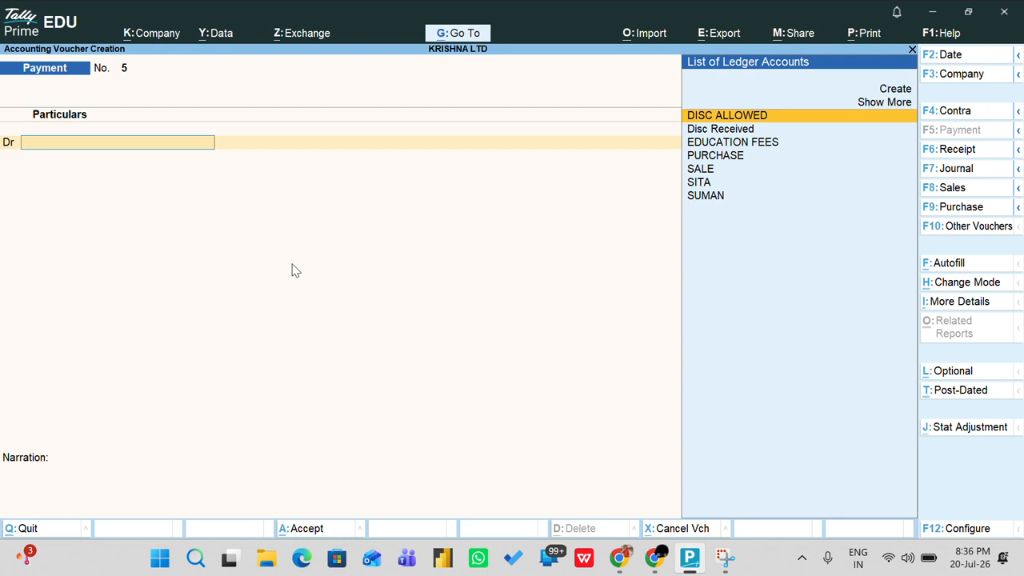
key(F9)
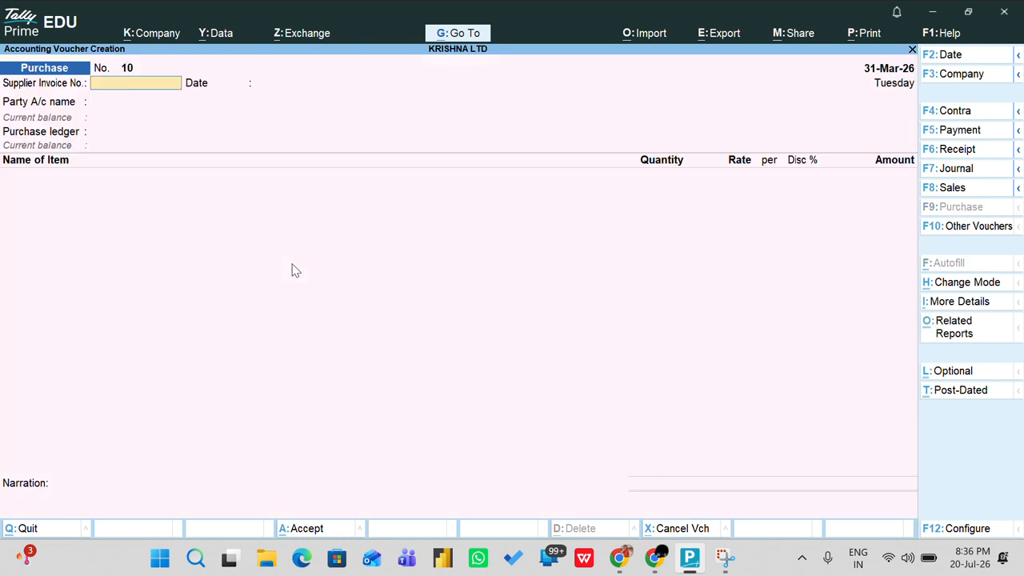
text(10)
key(Return)
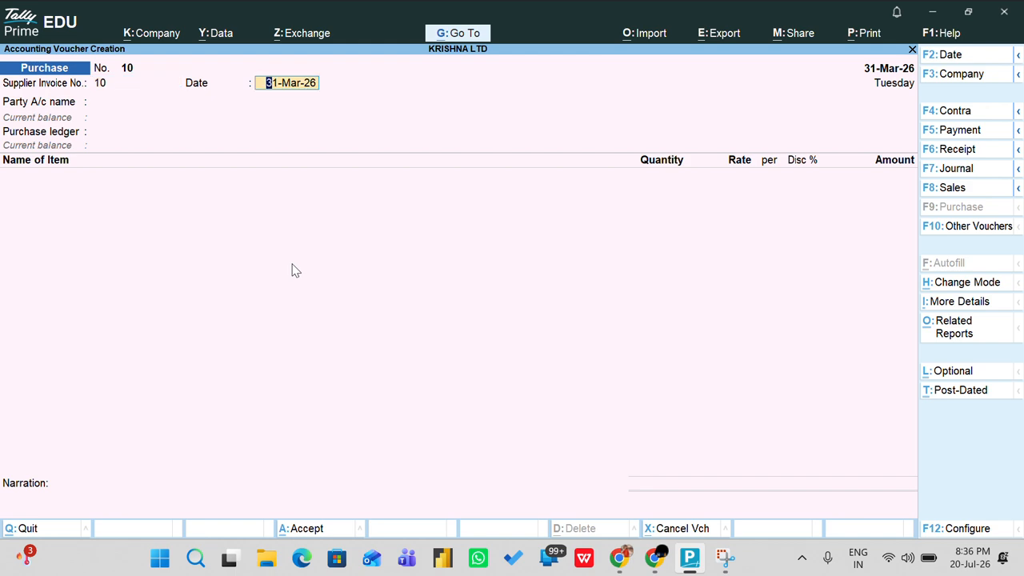
Accept 31-Mar-26 as the supplier invoice date, and choose Cash as the party account and PURCHASE as the purchase ledger
key(Return)
key(Down)
key(Return)
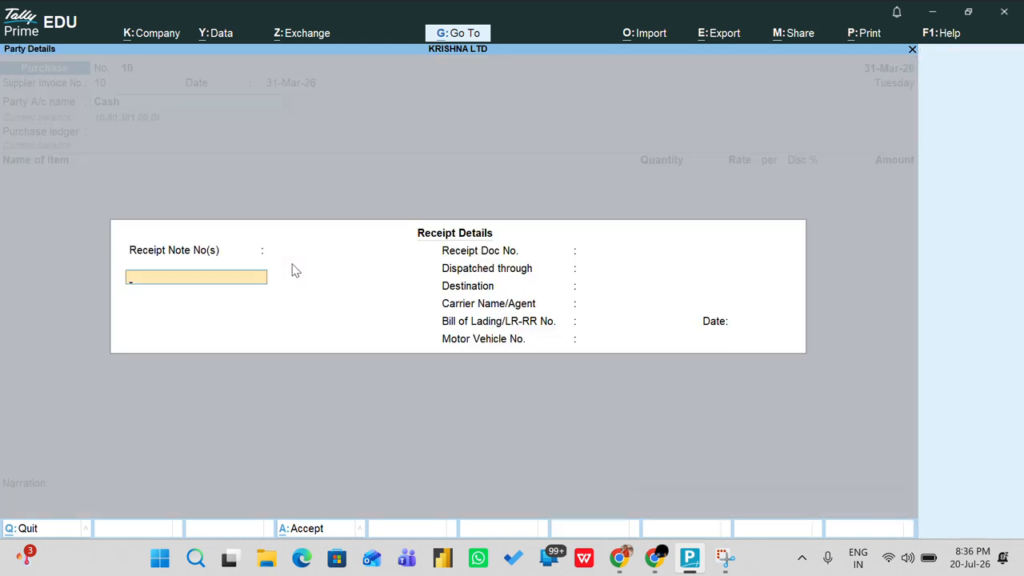
key(ctrl+a)
key(ctrl+a)
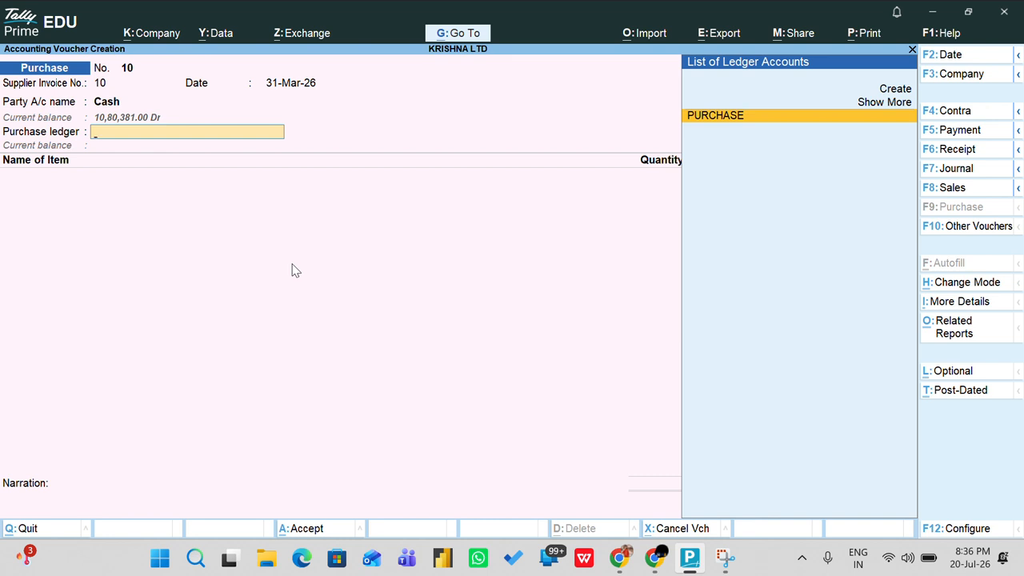
key(Return)
Add Laptop as the purchased item and allocate it to a new batch numbered L-07-2026
key(Down)
key(Down)
key(Down)
key(Down)
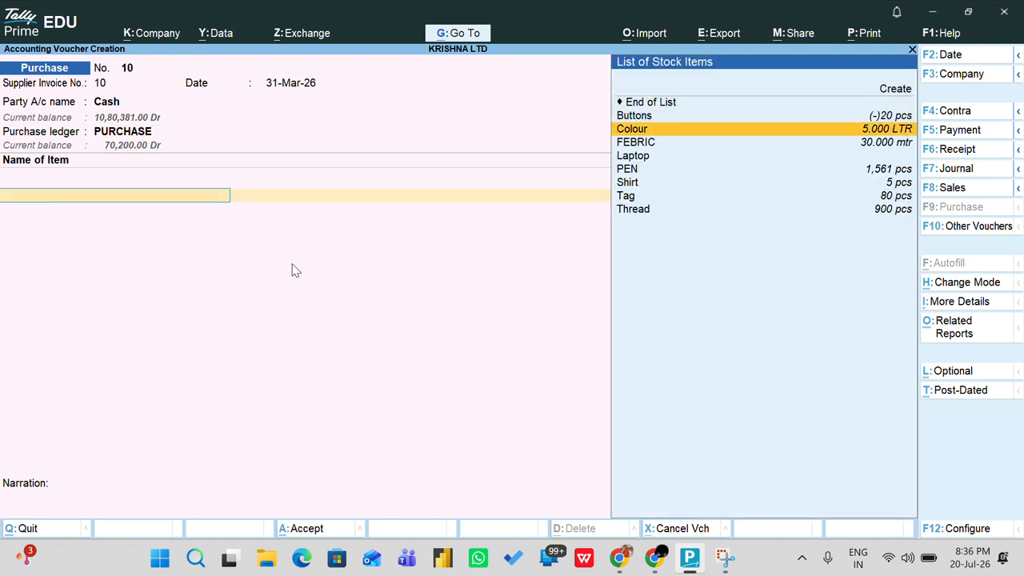
key(Return)
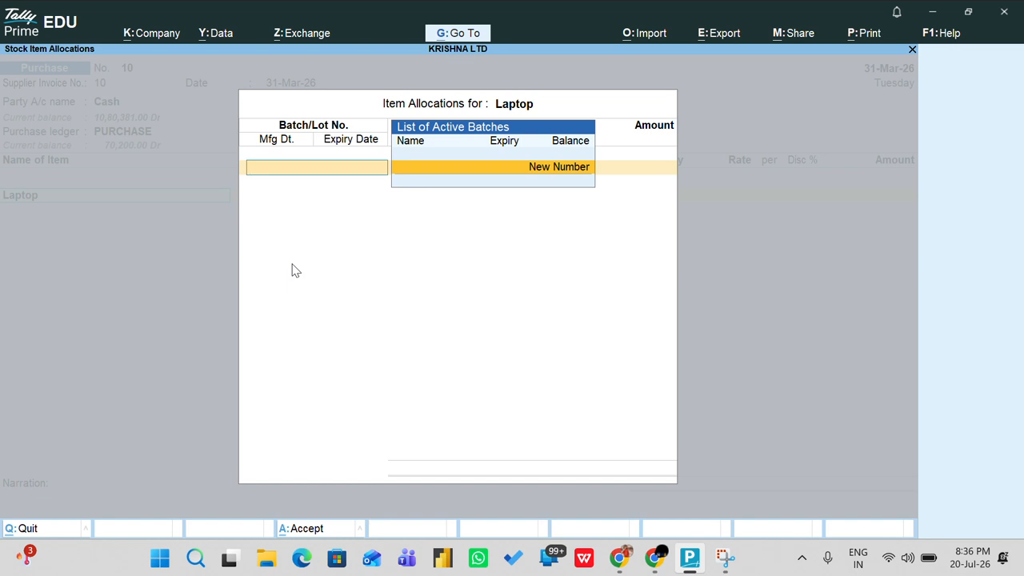
key(Return)
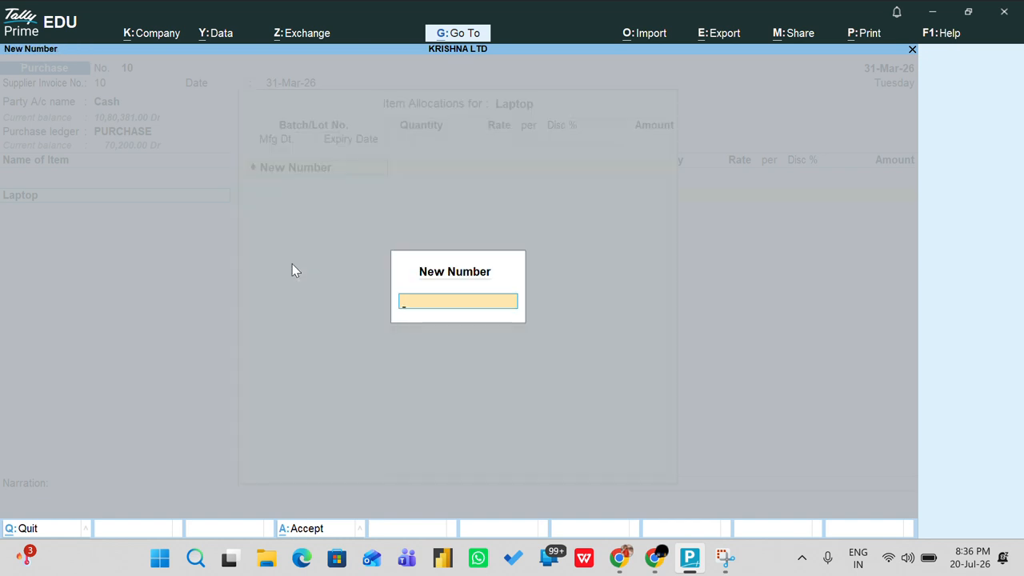
text(L-07-2026)
key(Return)
Set the Laptop batch's quantity to 100 pcs and its rate to 80,000 per piece
text(1000)
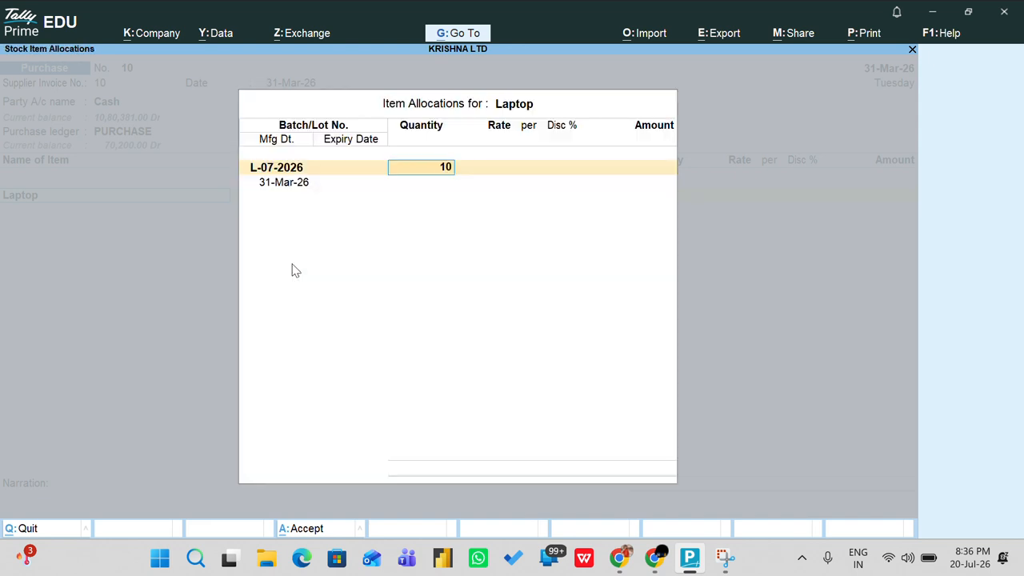
key(Return)
key(BackSpace)
text(100)
key(Return)
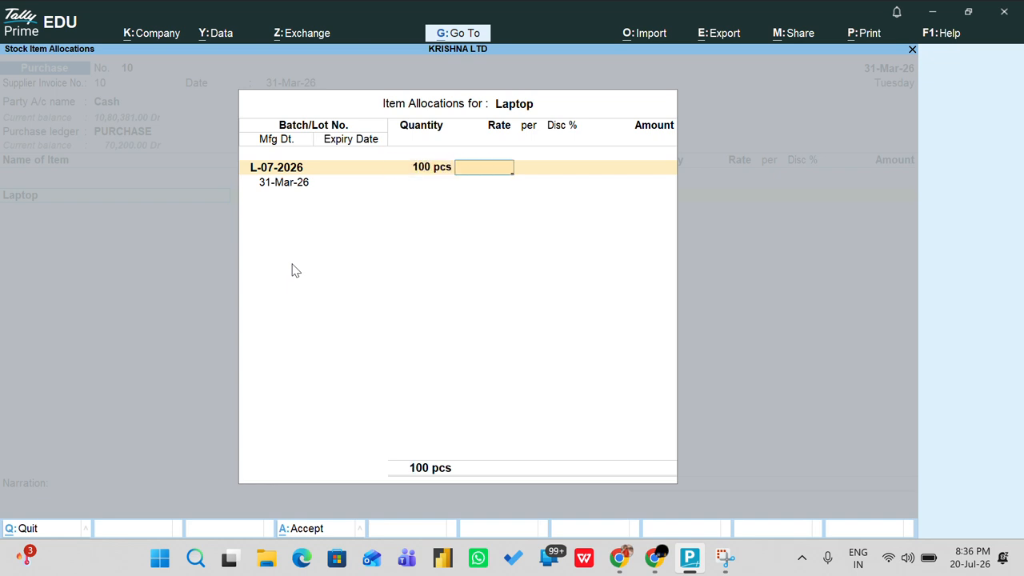
text(800000)
key(BackSpace)
key(Return)
key(Return)
key(Return)
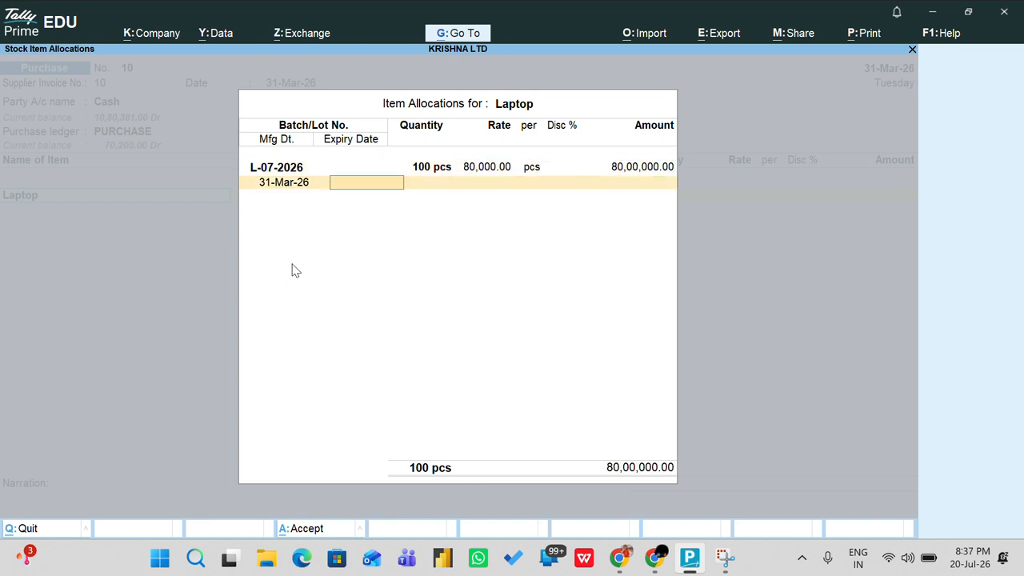
Keep the batch's manufacturing date at 31-Mar-26, set its expiry date to 31-3-2027, and finish the item allocation
key(BackSpace)
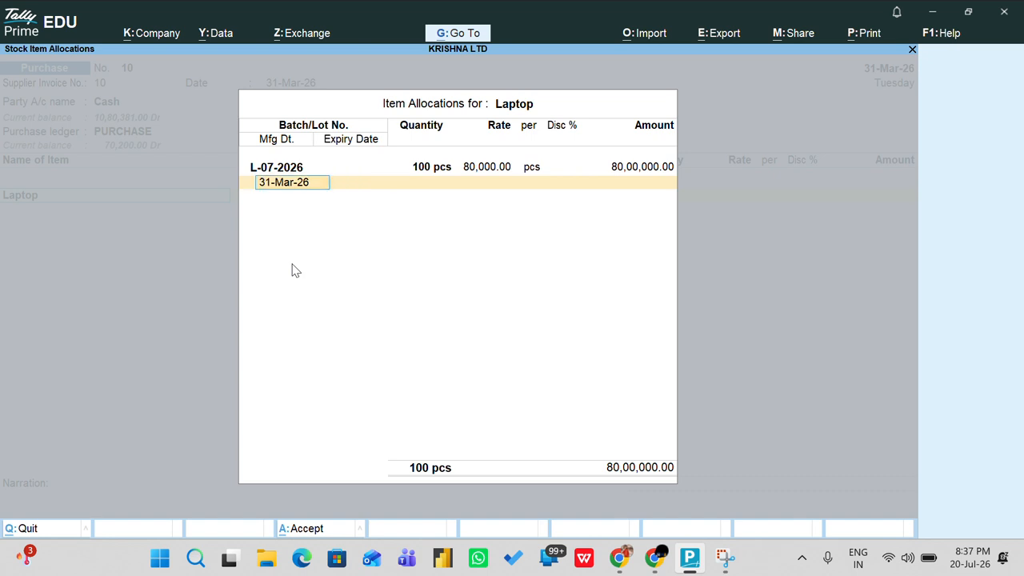
key(Return)
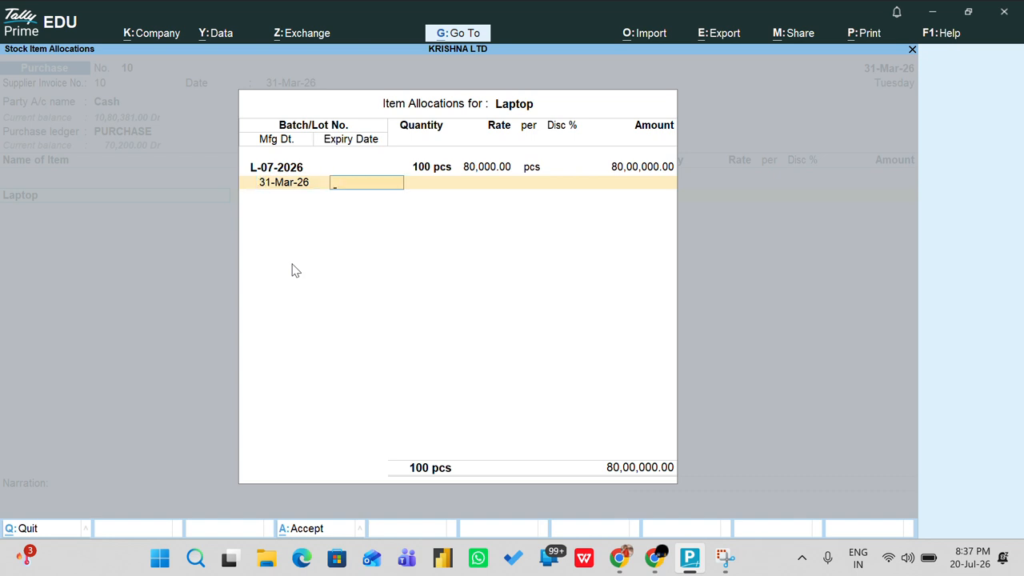
text(31-3-2027)
key(Return)
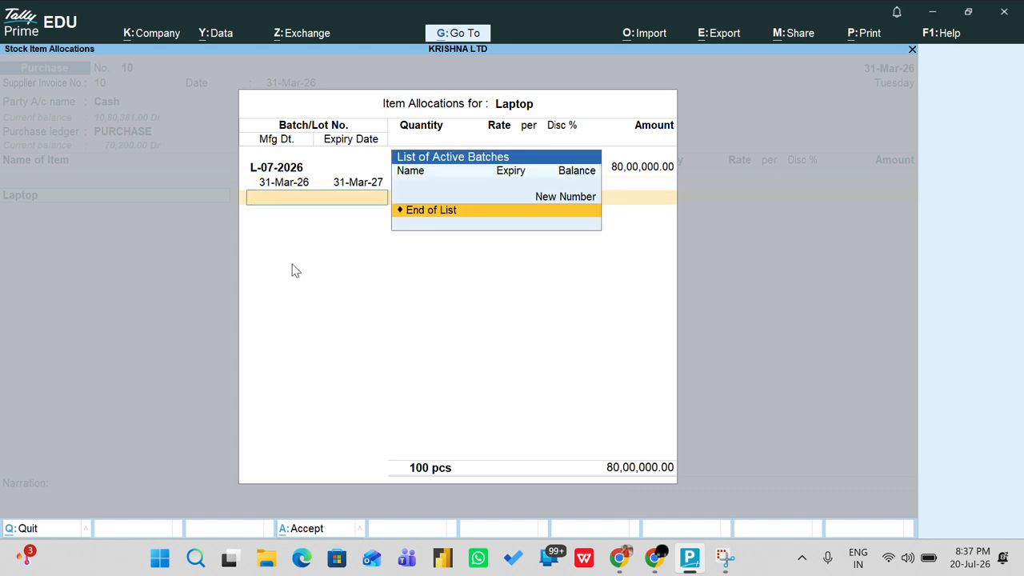
key(Return)
key(Return)
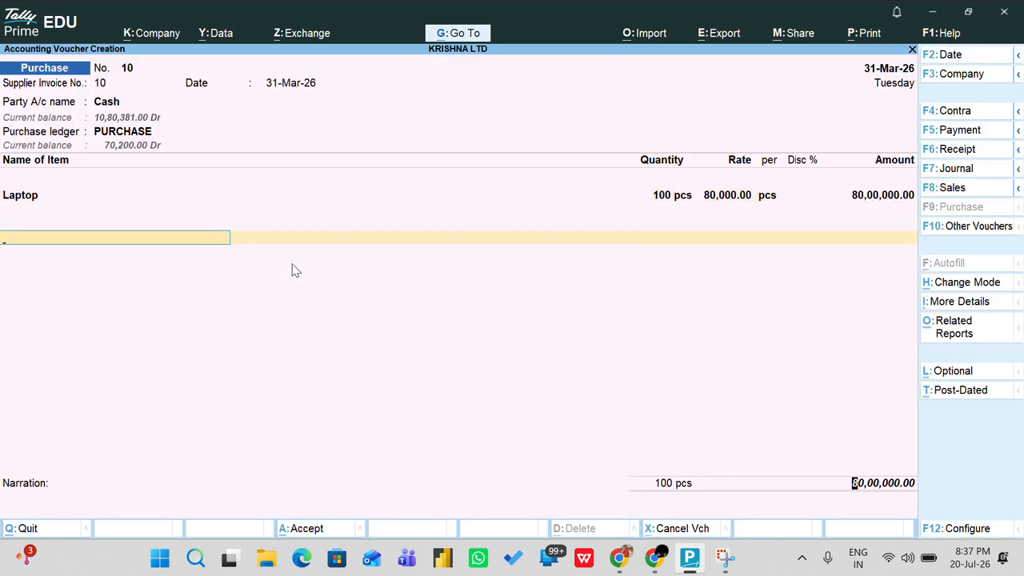
End the purchase item list, leave the narration blank, and save the purchase voucher
key(Return)
key(Return)
key(Return)
key(Return)
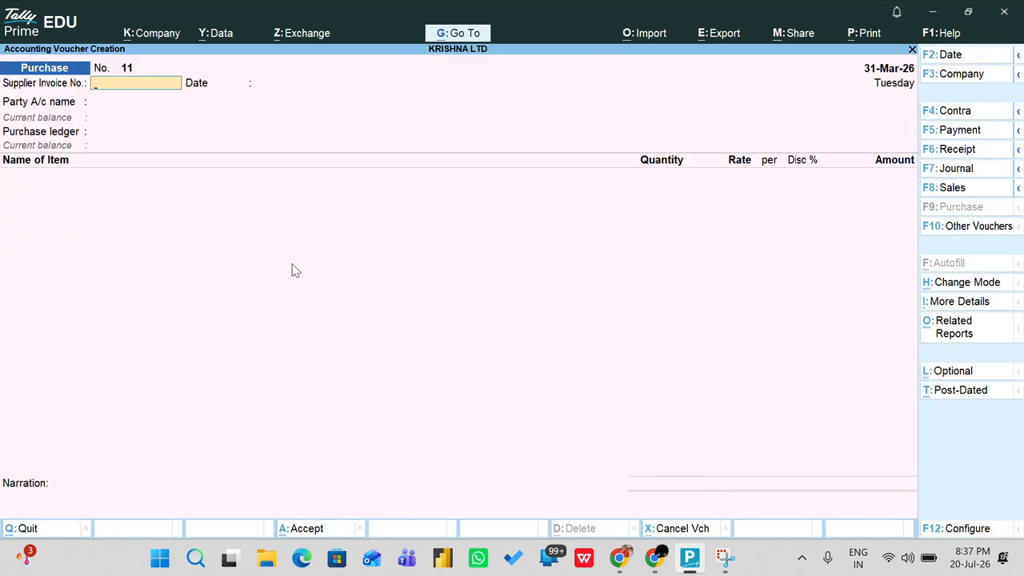
Begin a sales voucher with Cash as the party, default dispatch and party details, price level Not Applicable and the SALE ledger
key(F8)
key(Down)
key(Down)
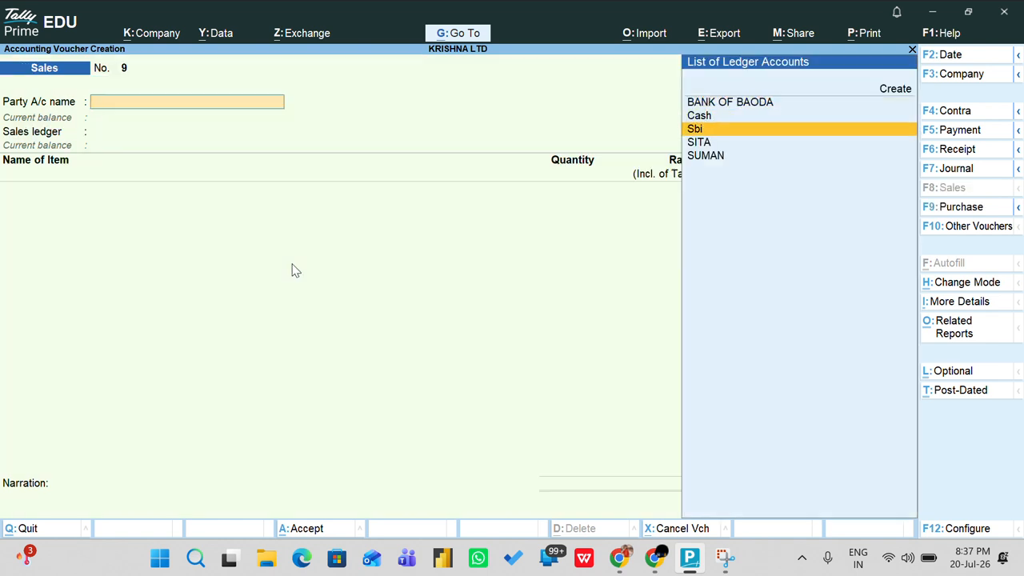
key(Up)
key(Return)
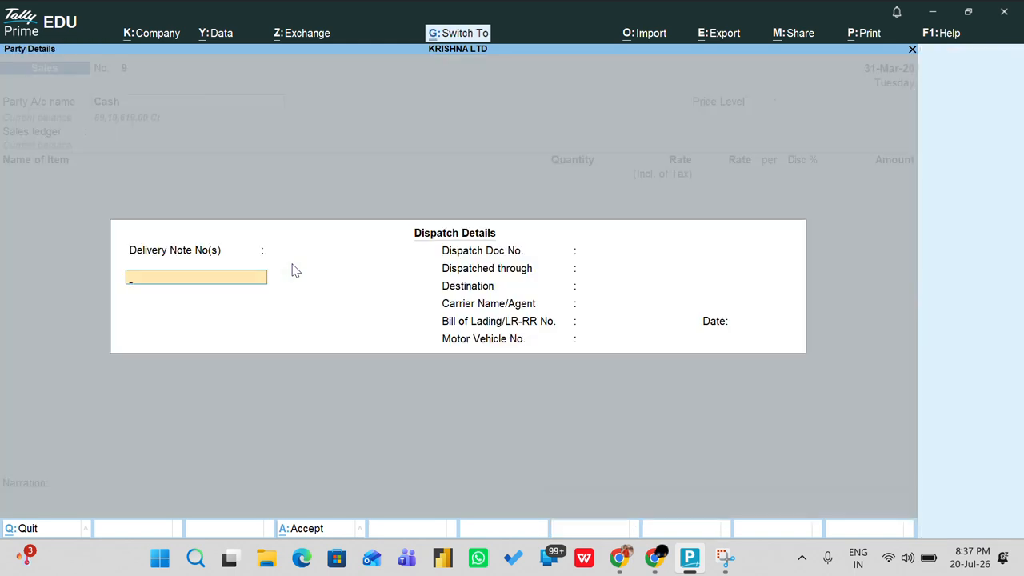
key(ctrl+a)
key(ctrl+a)
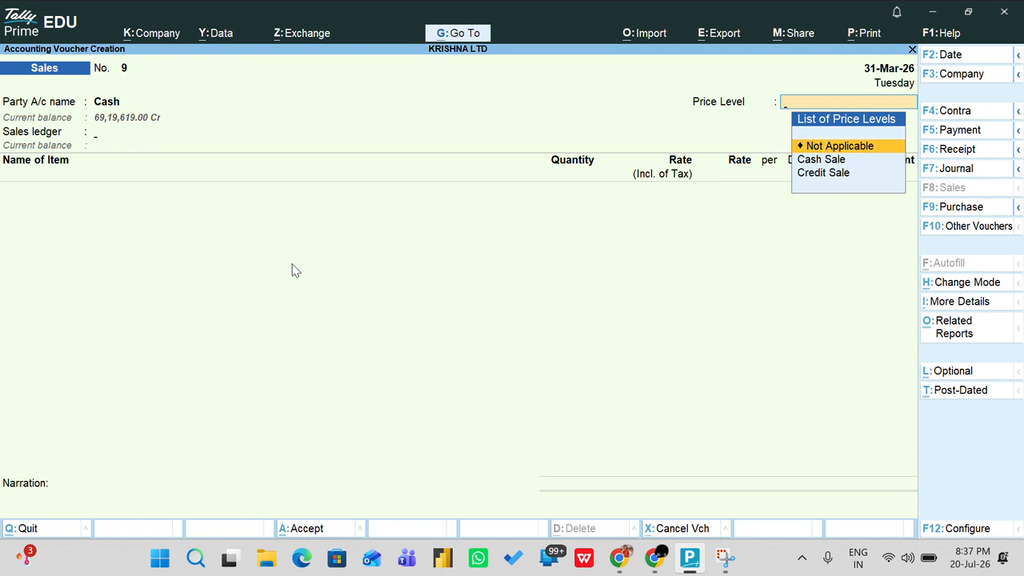
key(Return)
key(Return)
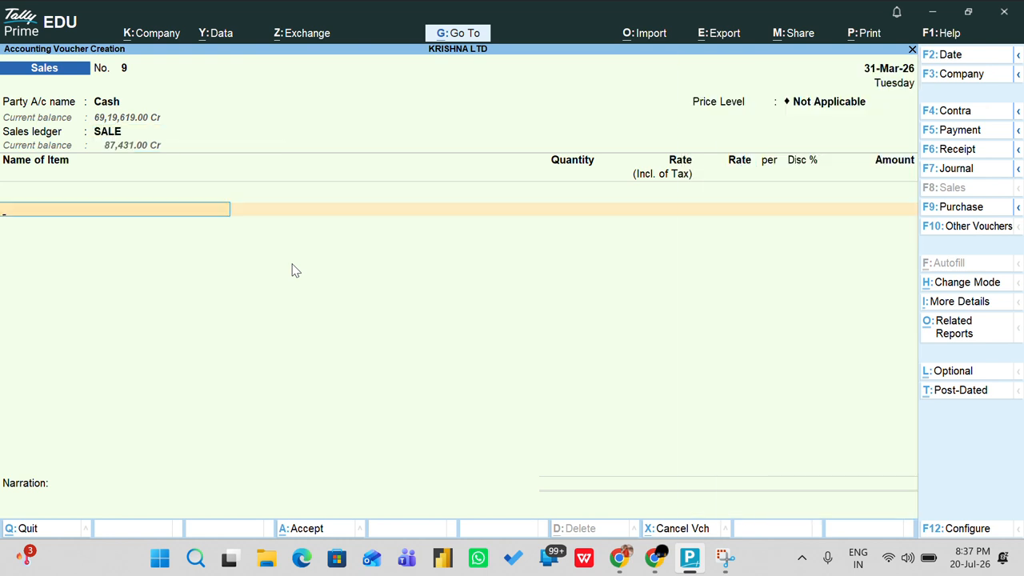
Add Laptop as the sold item and allocate 20 pcs from batch L-07-2026
text(Lap)
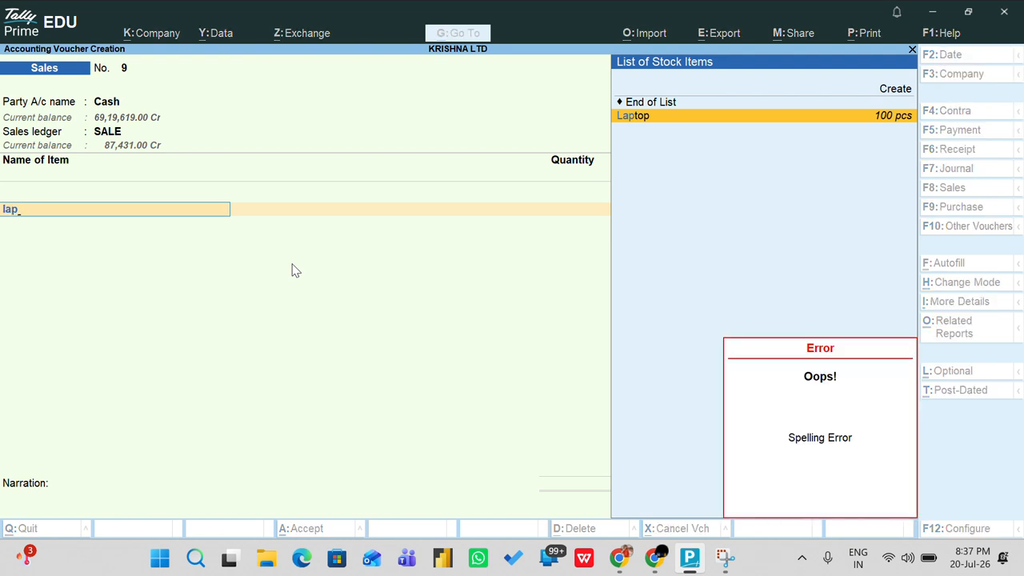
key(Return)
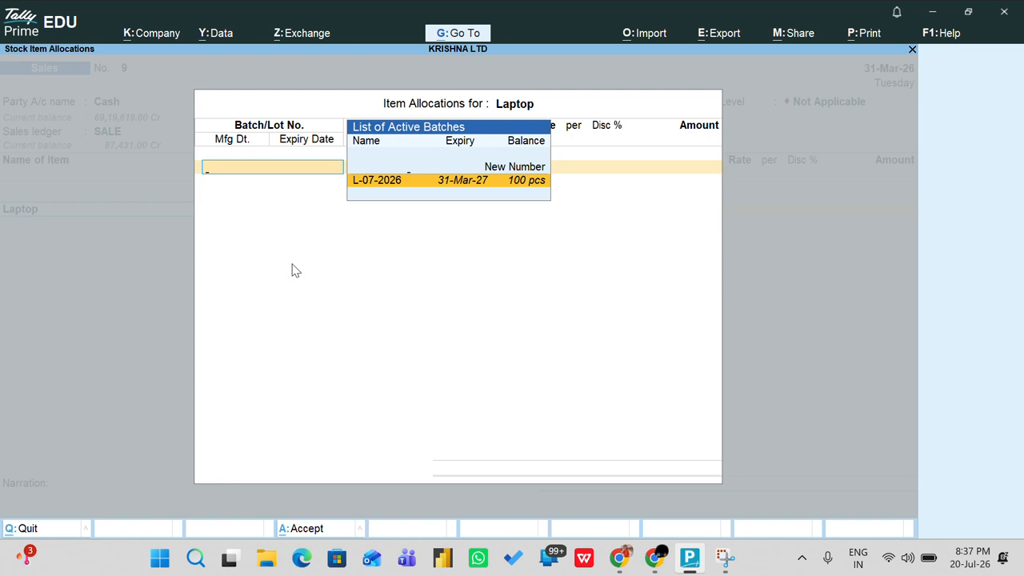
key(Return)
text(20)
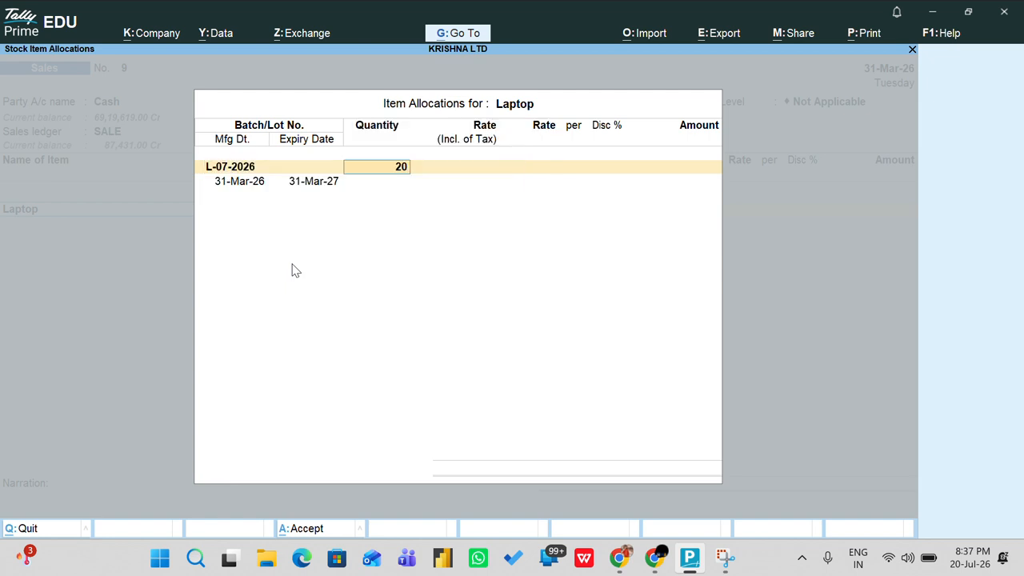
key(Return)
key(Return)
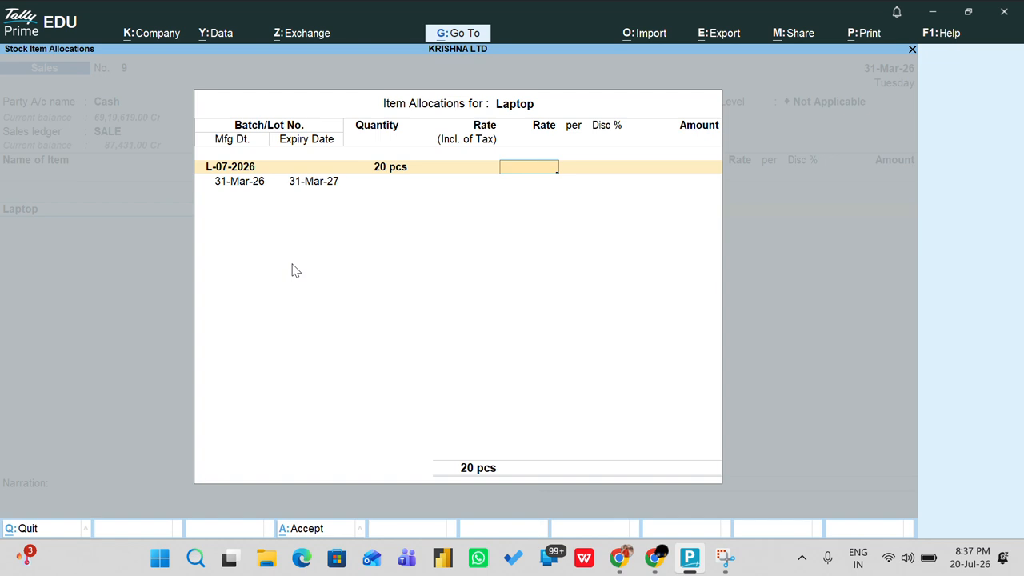
Set the sale rate to 1,00,000 per piece, keeping the batch's manufacturing and expiry dates
text(100000)
key(Return)
key(Return)
key(Return)
key(Return)
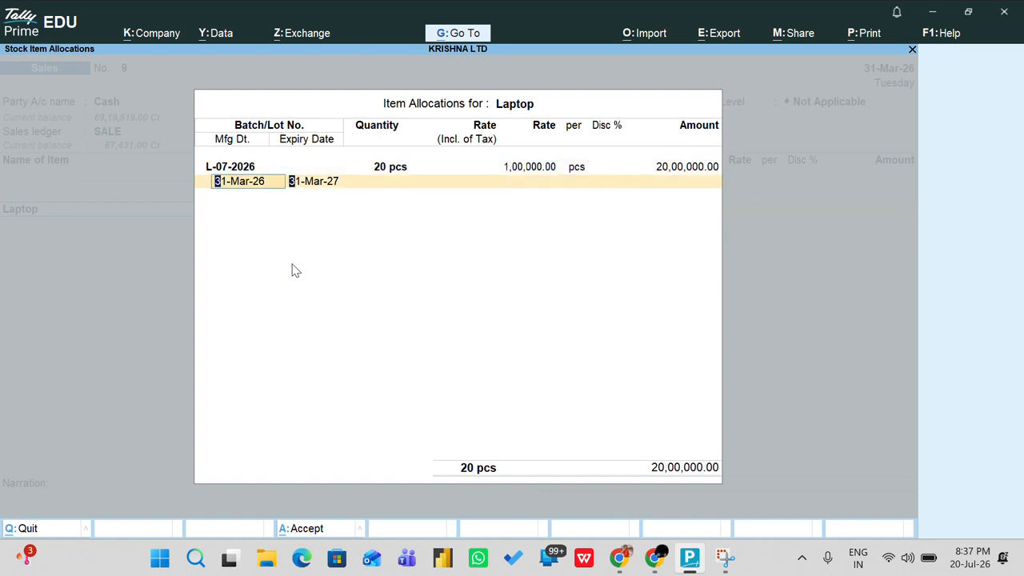
key(Return)
key(Return)
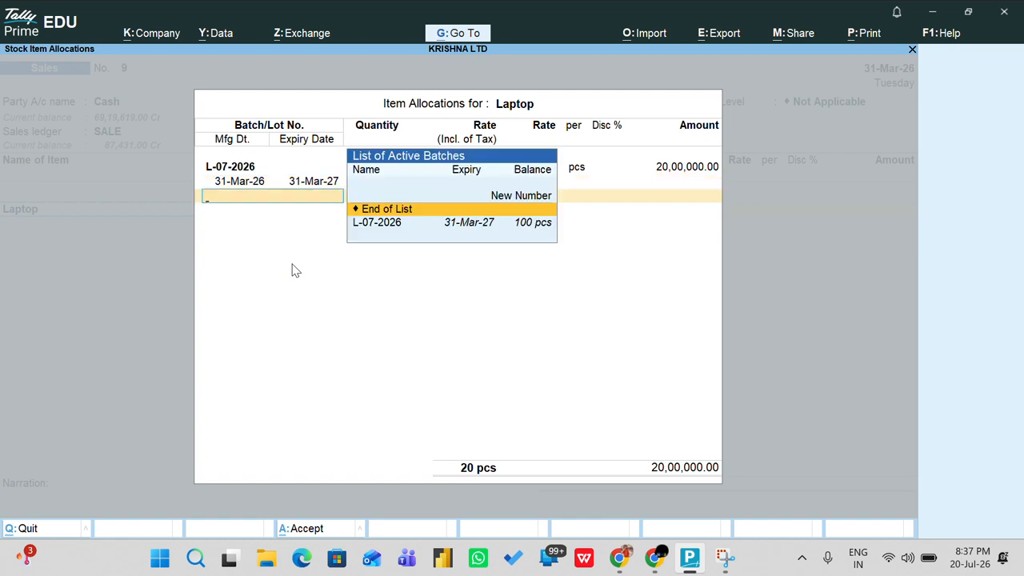
Finish the Laptop allocation, end the item list without a narration, and save the sales voucher
key(Return)
key(Return)
key(Return)
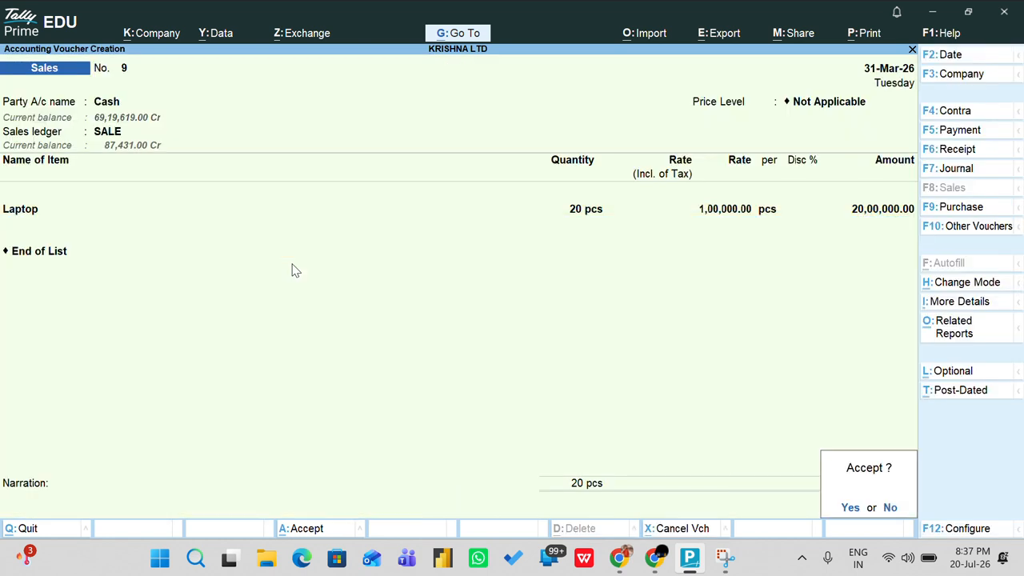
key(Return)
key(Escape)
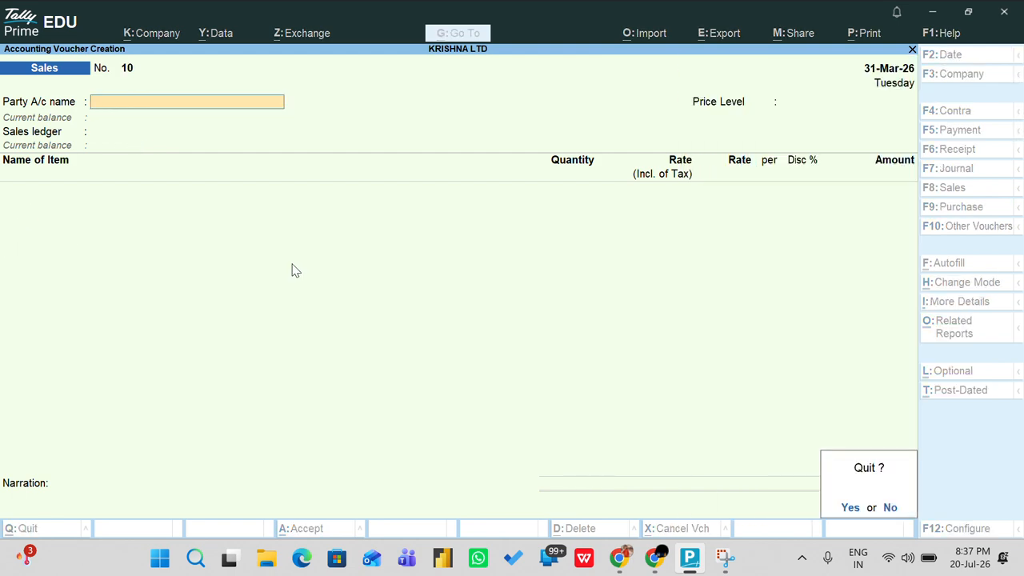
key(Return)
key(Return)
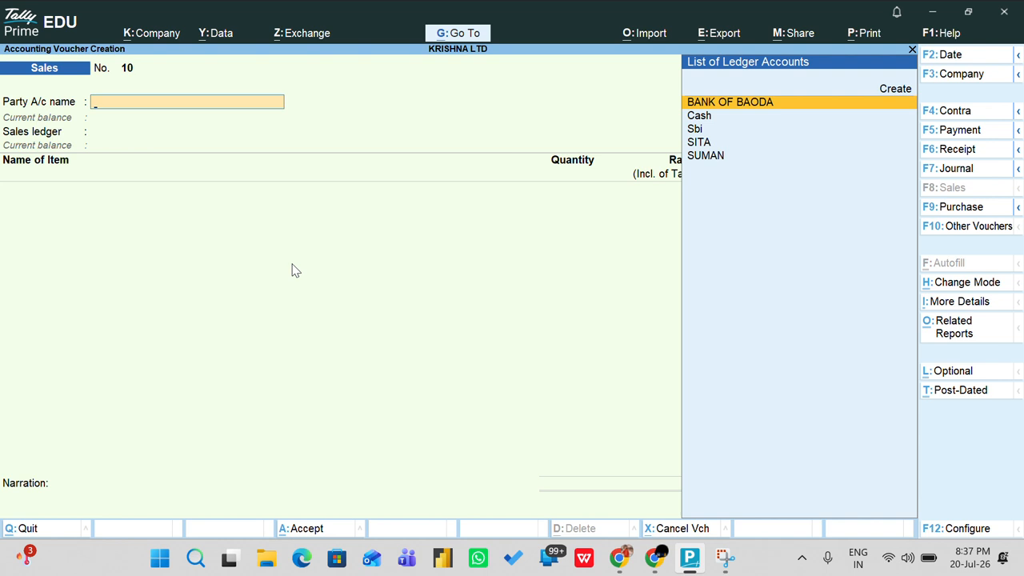
Begin another purchase voucher with supplier invoice number 11\ and supplier invoice date 31-Mar-26
key(F9)
text(11\)
key(Return)
text(\\)
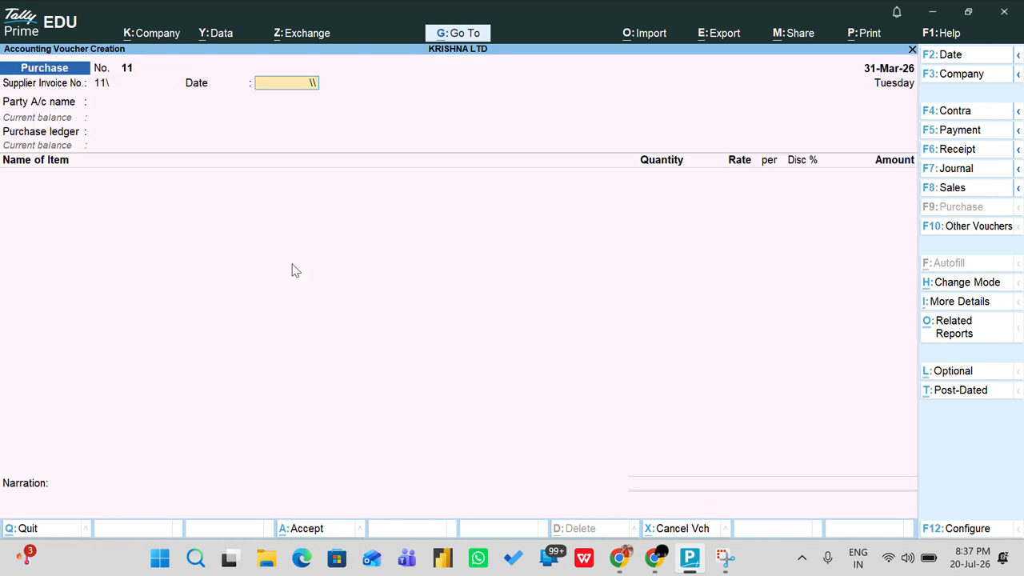
key(Return)
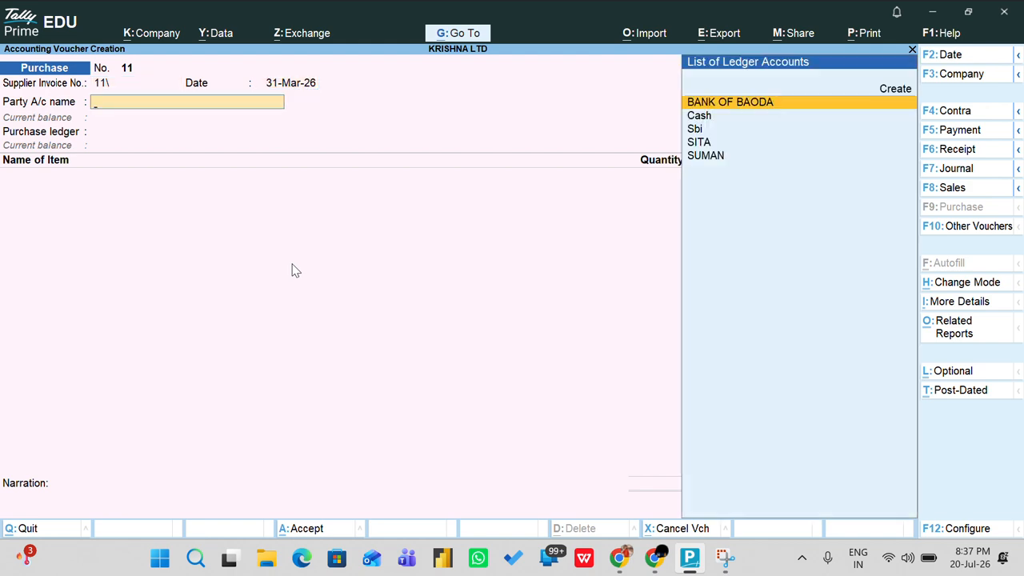
Choose Cash as the party account with default party details, and PURCHASE as the purchase ledger
key(Down)
key(Return)
key(ctrl+a)
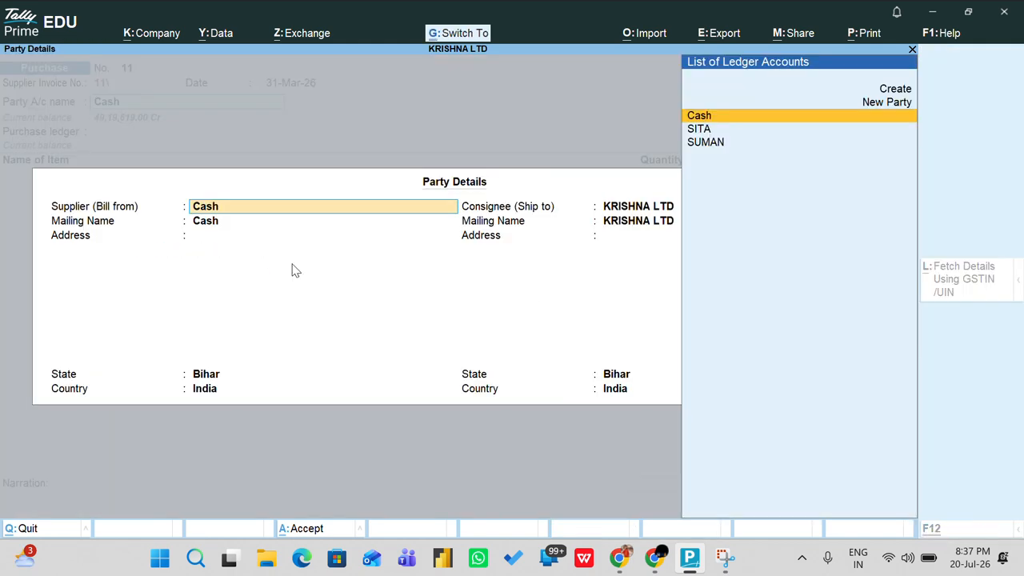
key(ctrl+a)
key(Return)
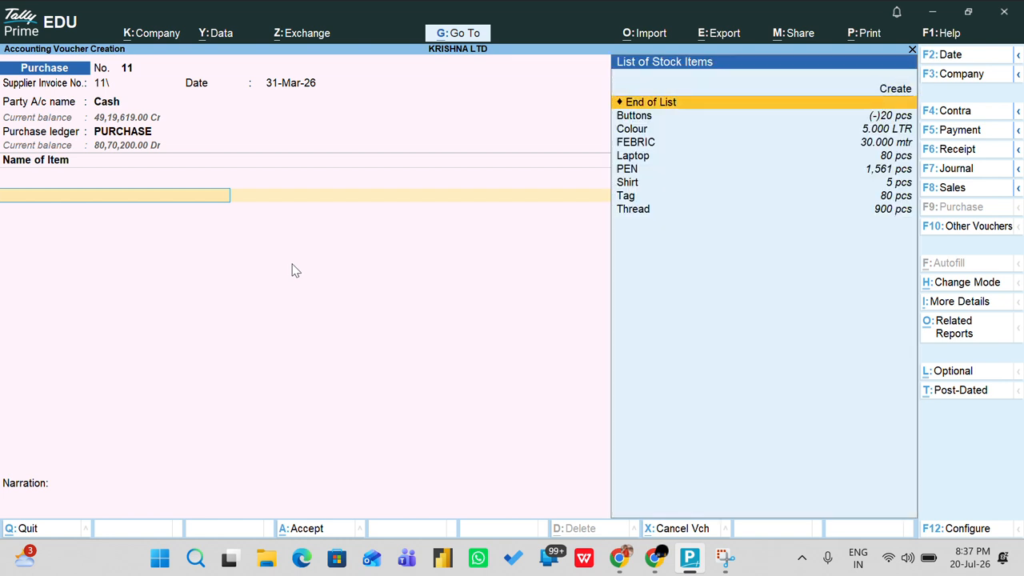
Add Laptop as the purchased item and allocate it to a new batch numbered L-8-2026
key(Down)
key(Down)
key(Down)
key(Down)
key(Return)
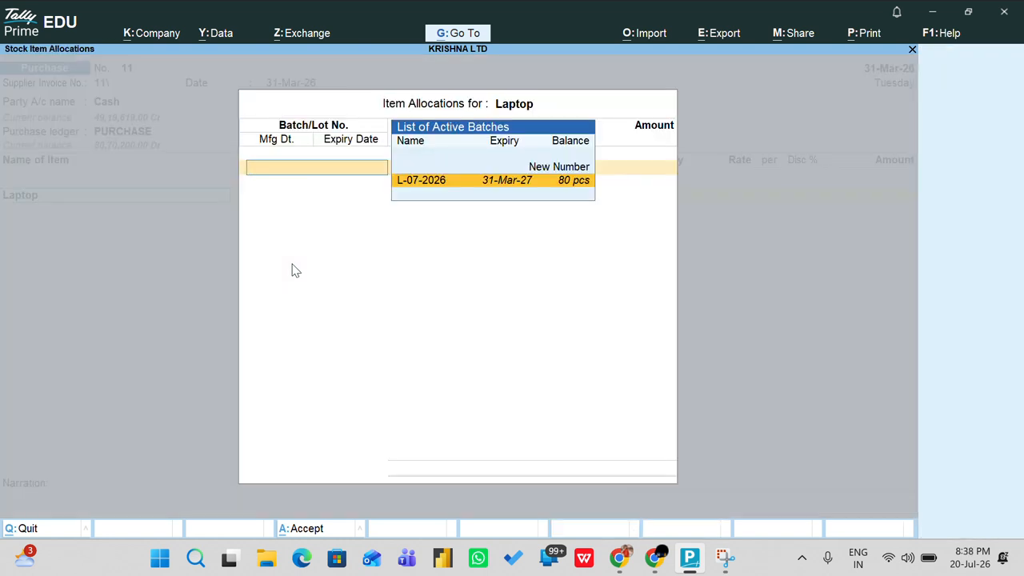
key(Up)
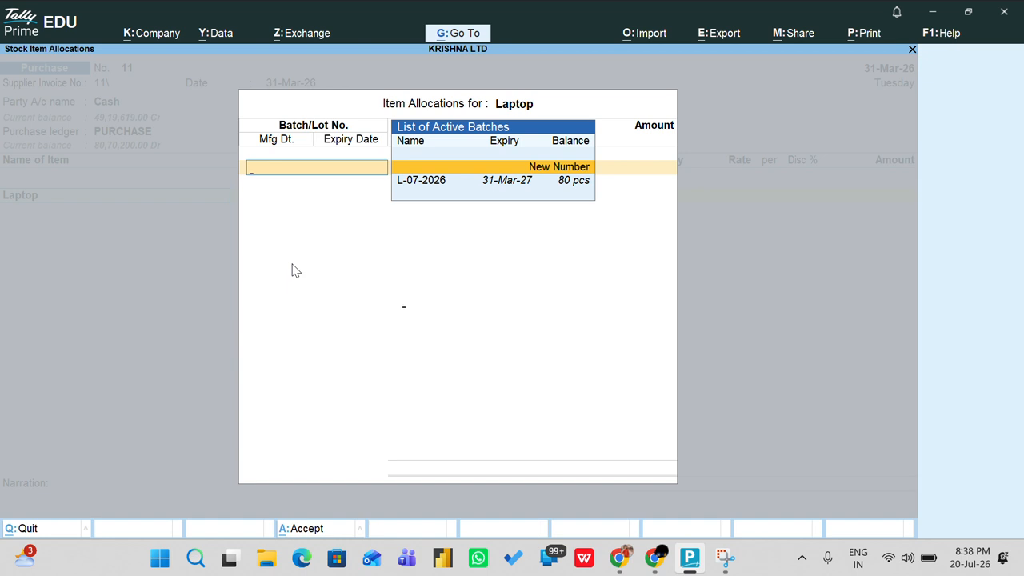
key(Return)
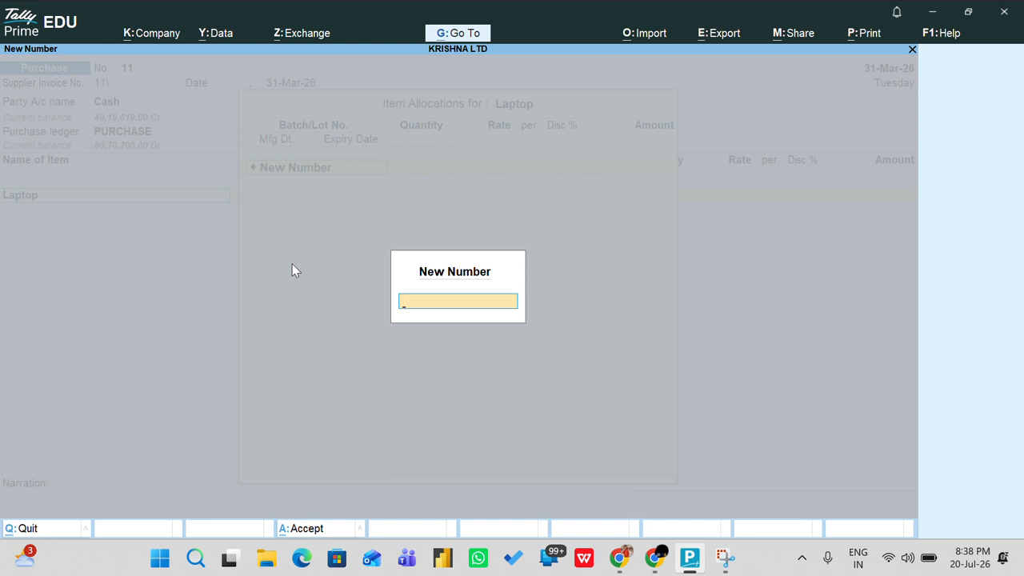
text(L-8-2026)
key(Return)
Set batch L-8-2026's quantity to 100 pcs and accept the rate of 80,000 per piece
key(Return)
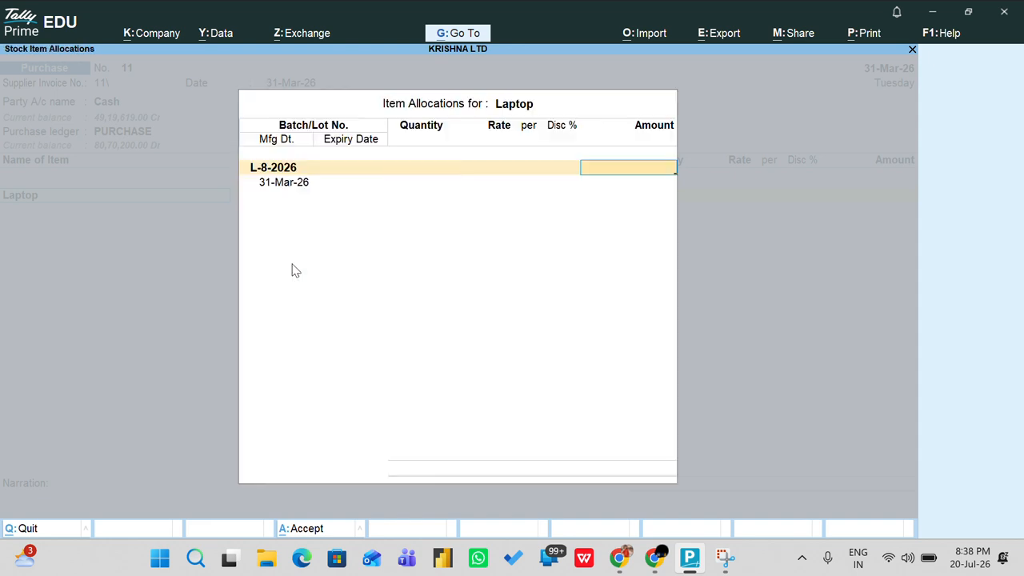
key(BackSpace)
text(10)
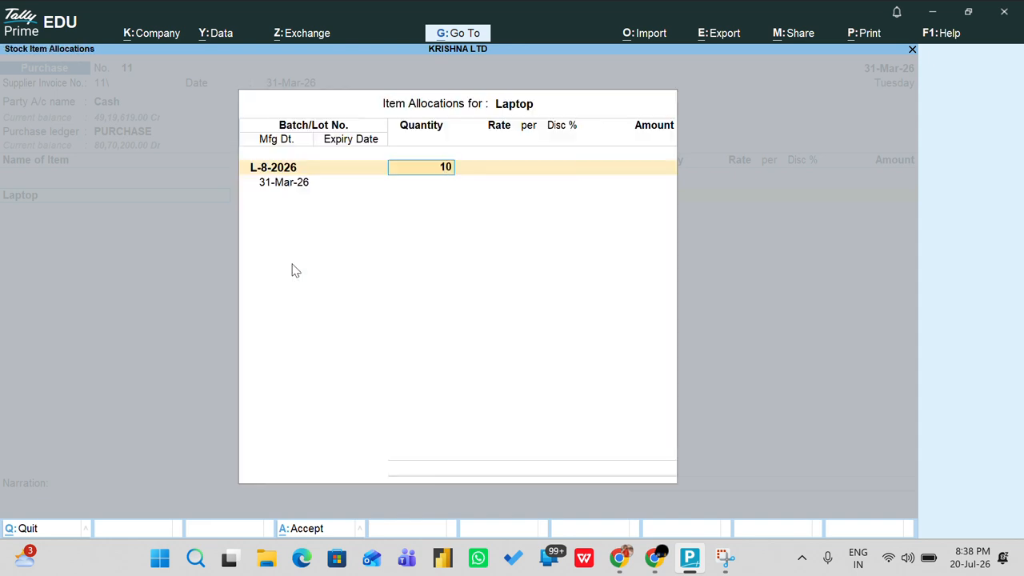
text(0)
key(Return)
key(Return)
key(Return)
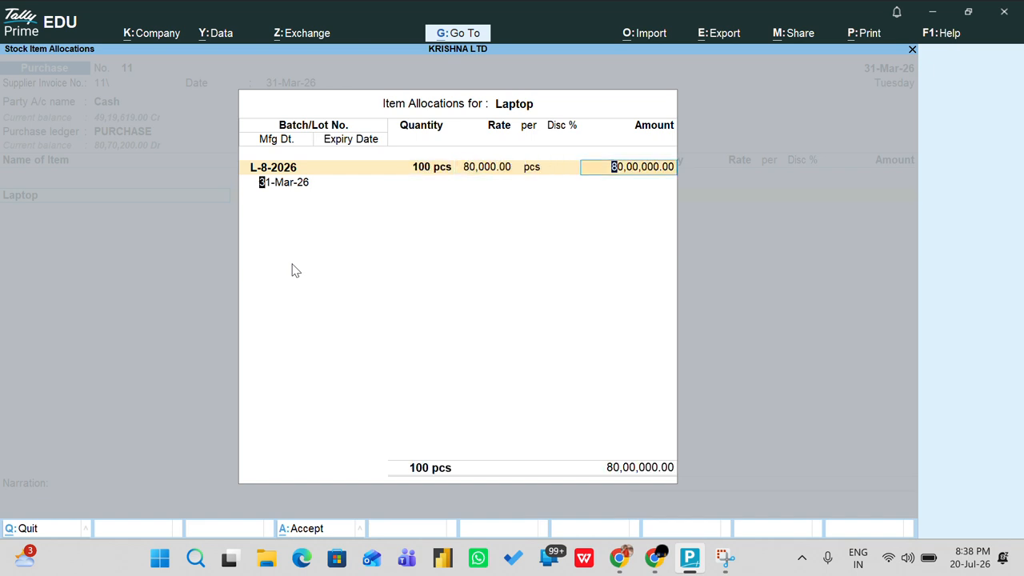
Keep batch L-8-2026's manufacturing date at 31-Mar-26, set its expiry date to 31-3-2027, and finish the item allocation
key(Return)
key(Return)
text(31-3)
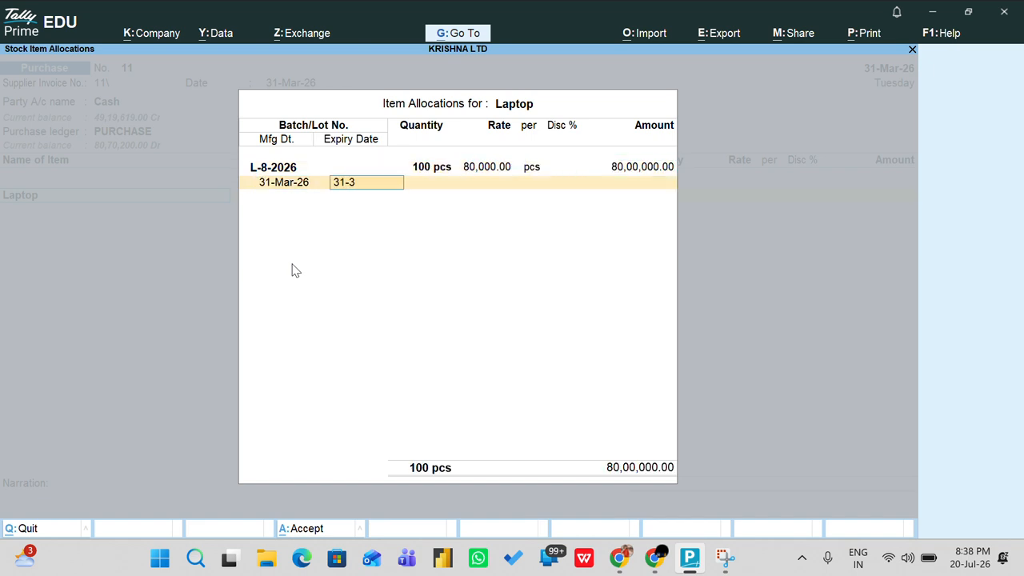
text(-2027)
key(Return)
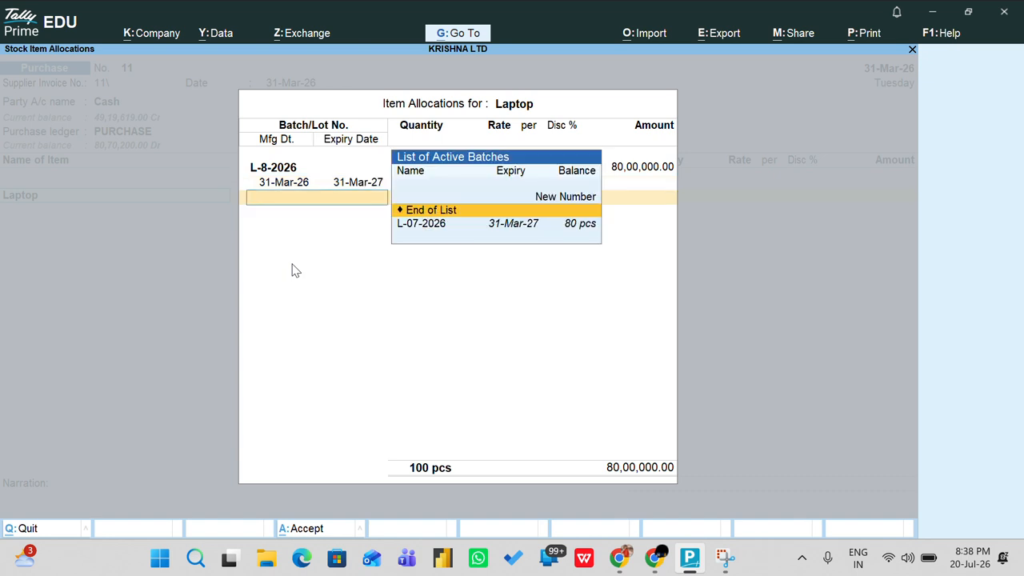
key(Return)
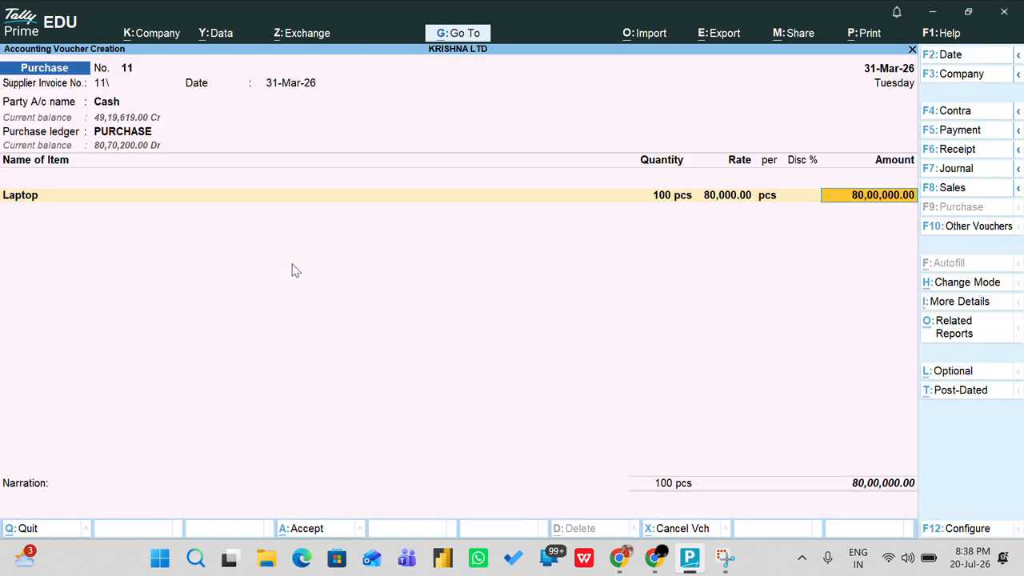
End the item list without a narration and save the purchase voucher for batch L-8-2026
key(Return)
key(Return)
key(Return)
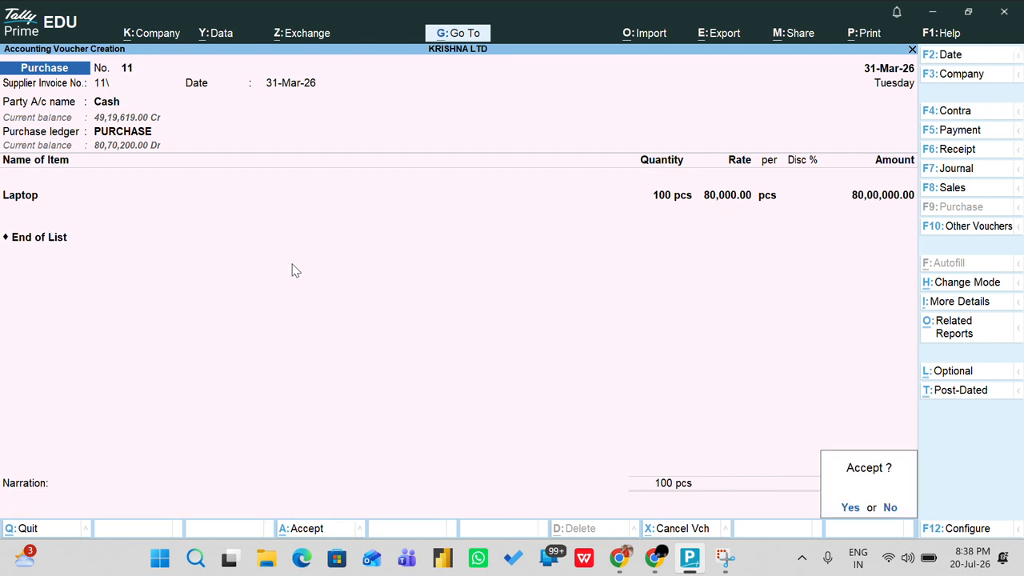
key(Return)
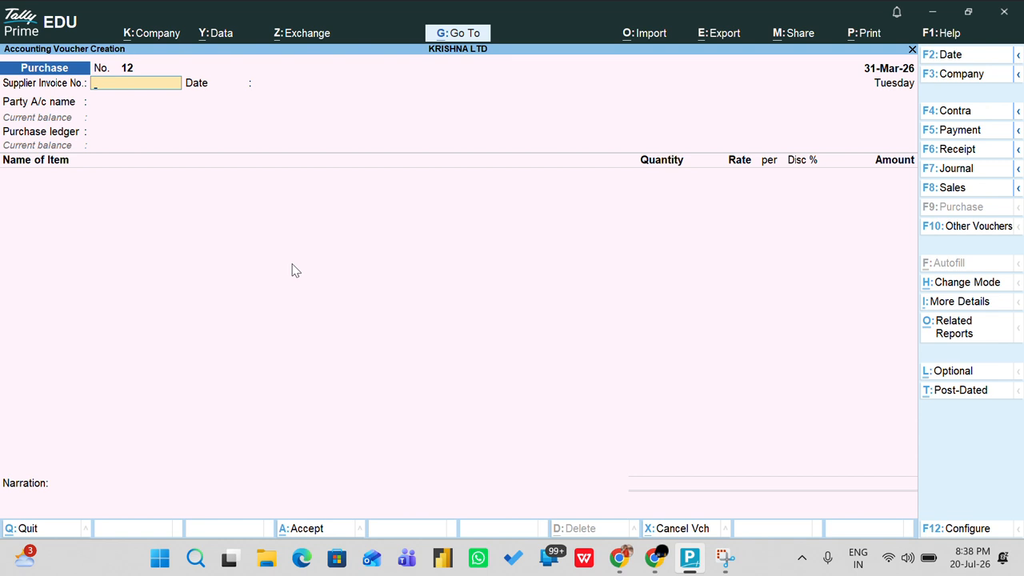
Leave voucher entry and open the list of additional reports
key(Escape)
key(Return)
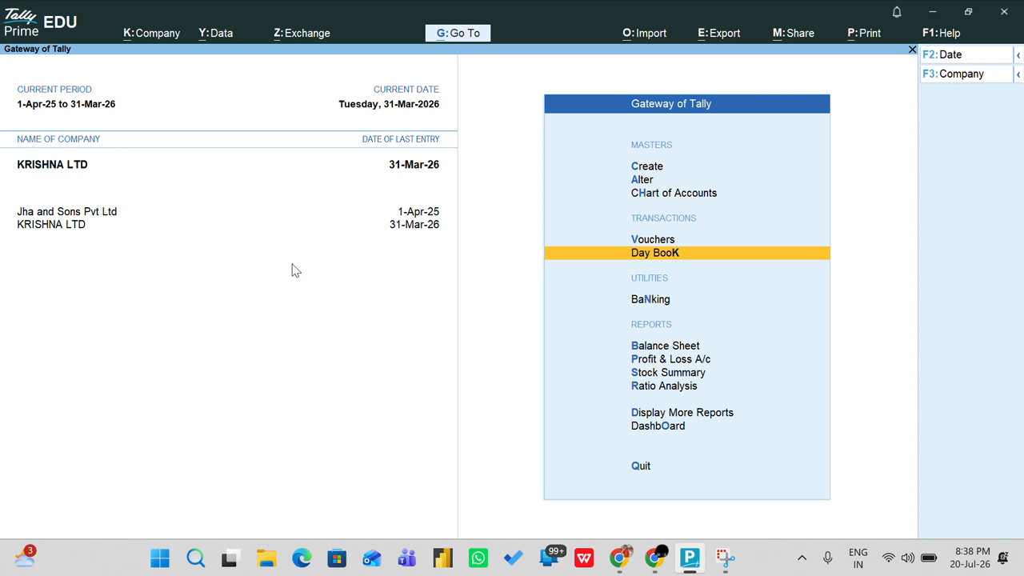
key(Down)
key(Down)
key(Down)
key(Down)
key(Down)
key(Down)
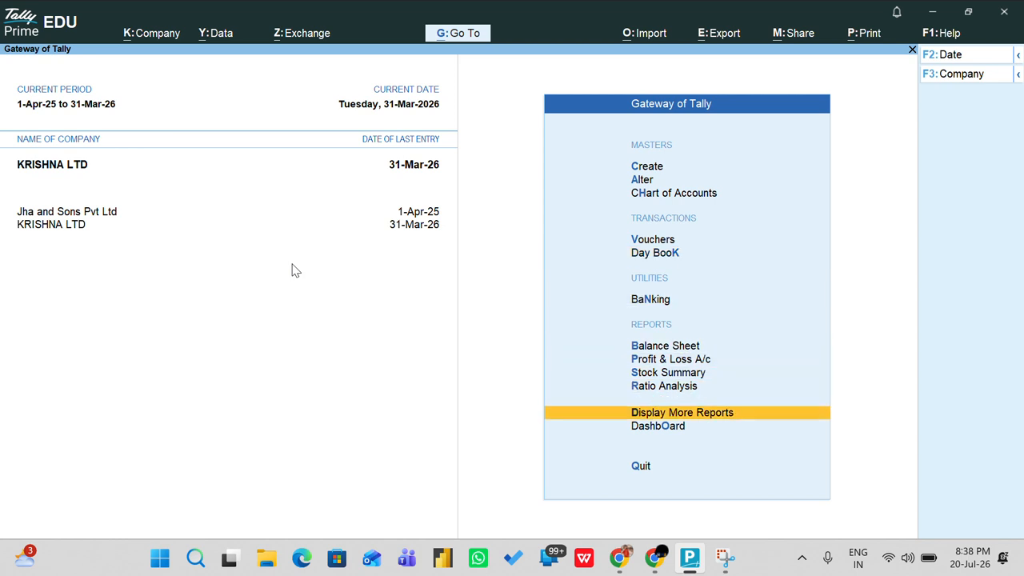
key(Return)
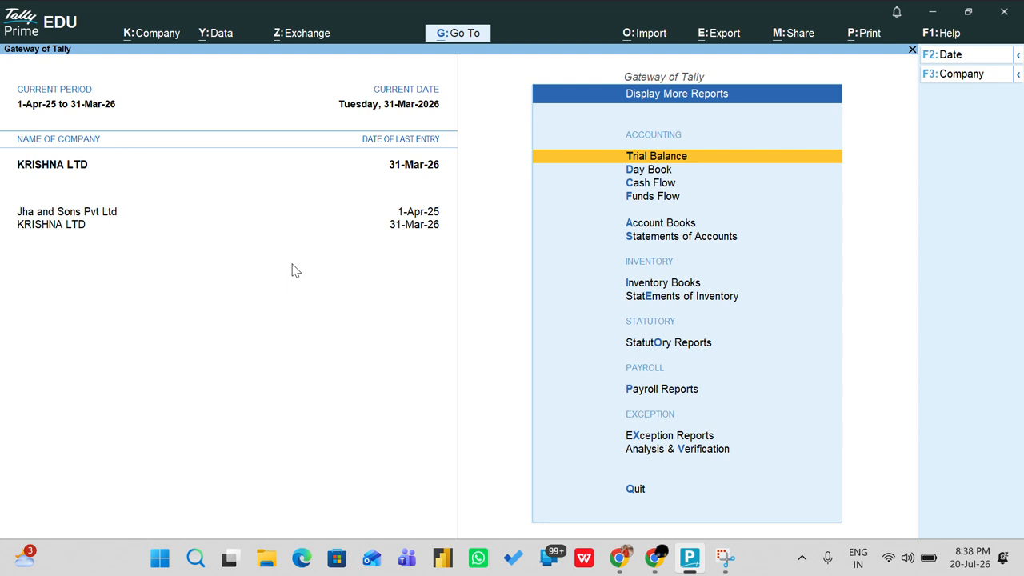
Open the batch summary from the inventory books to choose a stock item
key(Down)
key(Down)
key(Down)
key(Down)
key(Down)
key(Down)
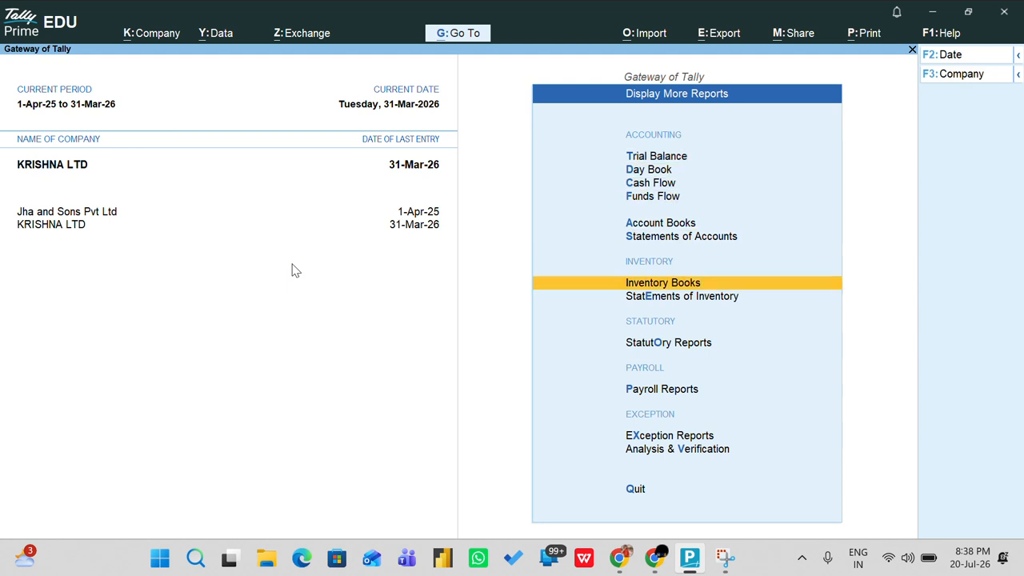
key(Return)
key(Down)
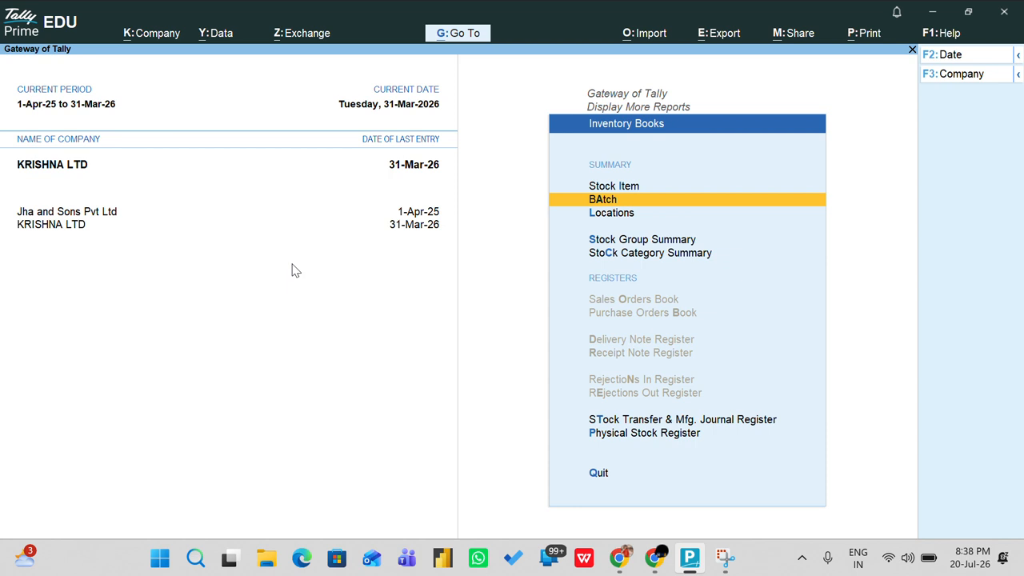
key(Return)
View the batch vouchers of Laptop for batch L-07-2026 and go to its sales entry
key(Return)
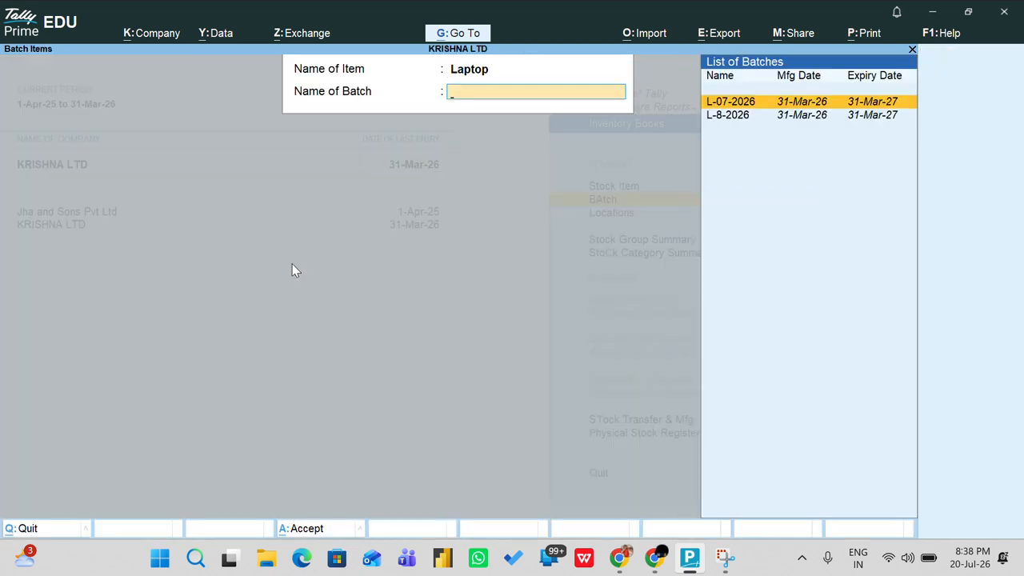
key(Return)
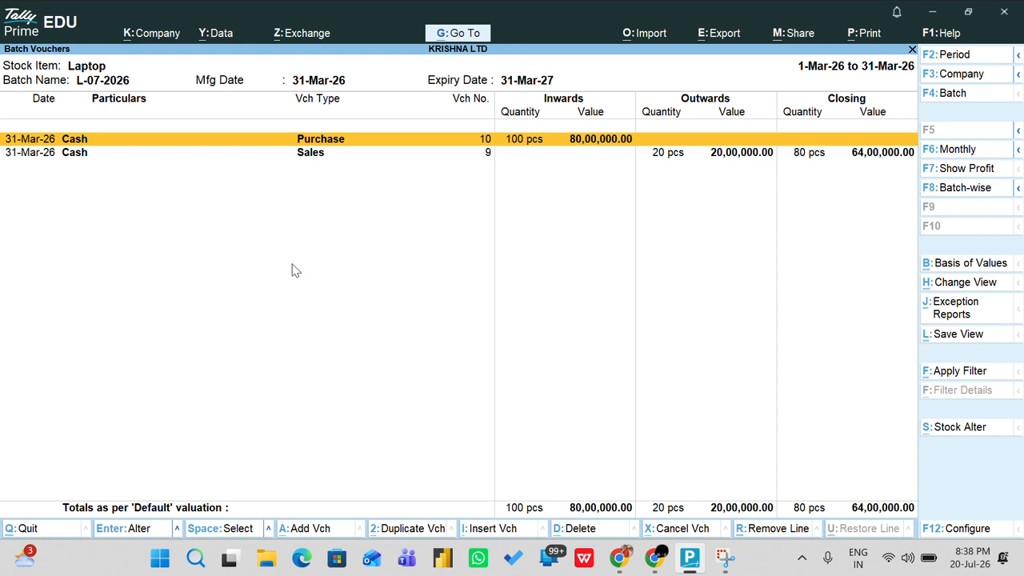
key(Down)
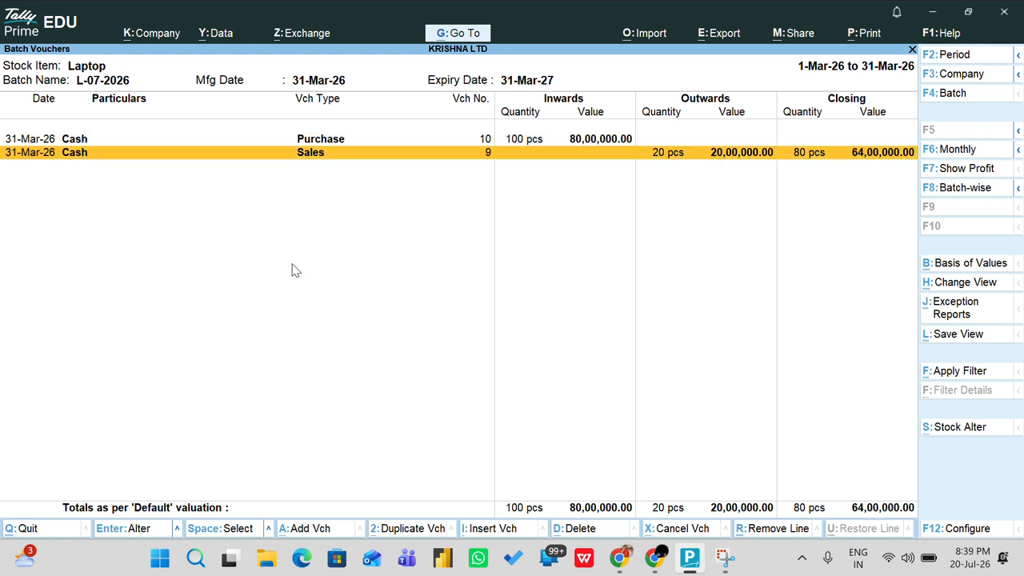
Switch the batch report to Laptop's batch L-8-2026 and look into its purchase voucher
key(F4)
key(Down)
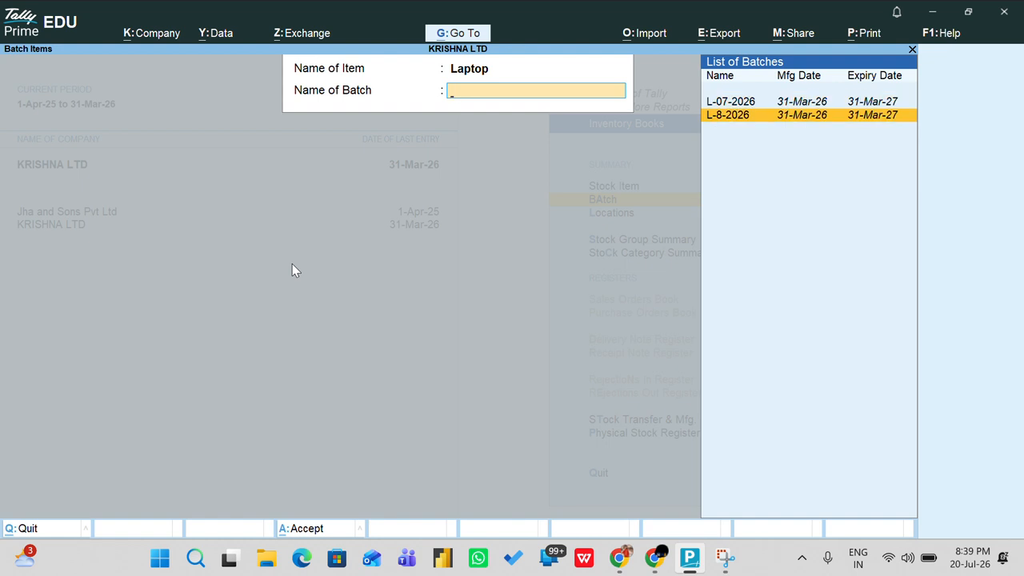
key(Return)
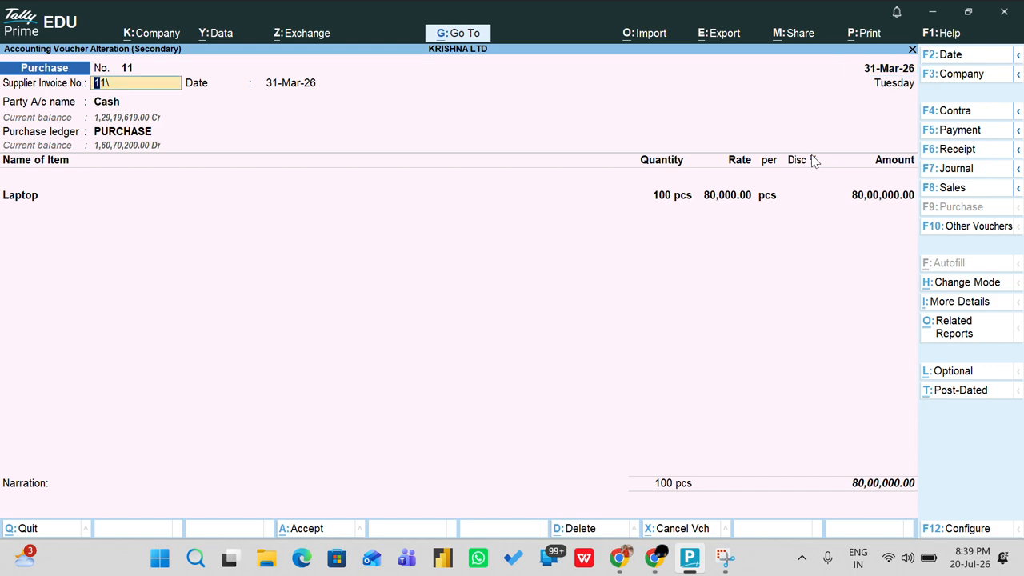
Quit the purchase voucher without changes, close the batch report and return to the Gateway of Tally
key(Escape)
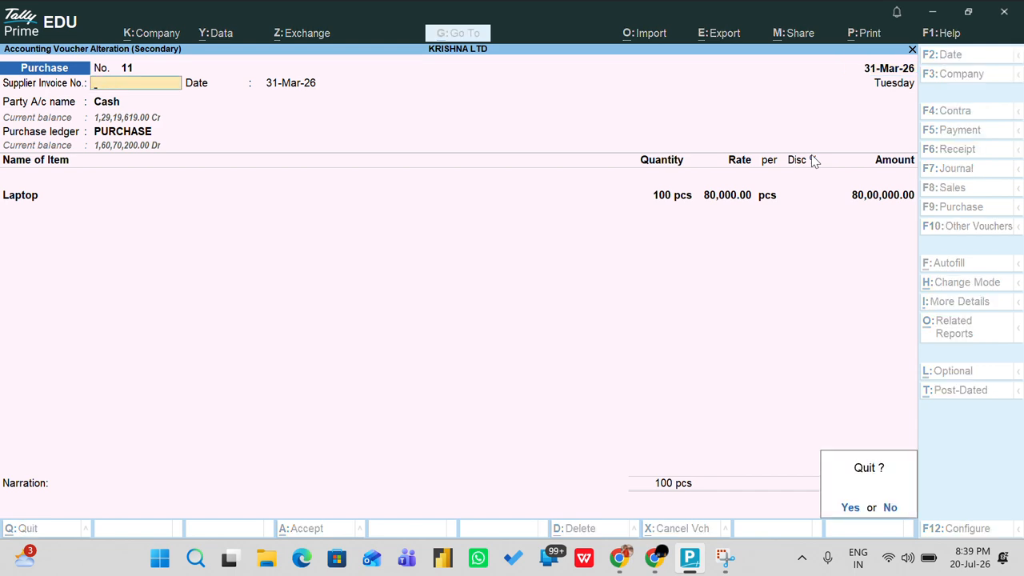
key(Return)
key(Escape)
key(Escape)
key(Escape)
key(Escape)
key(Escape)
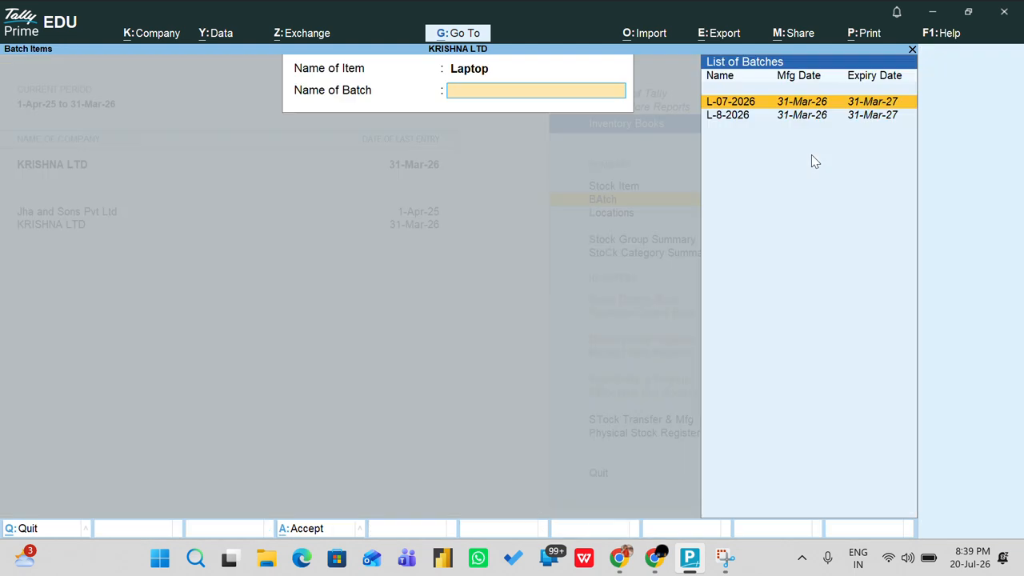
key(Escape)
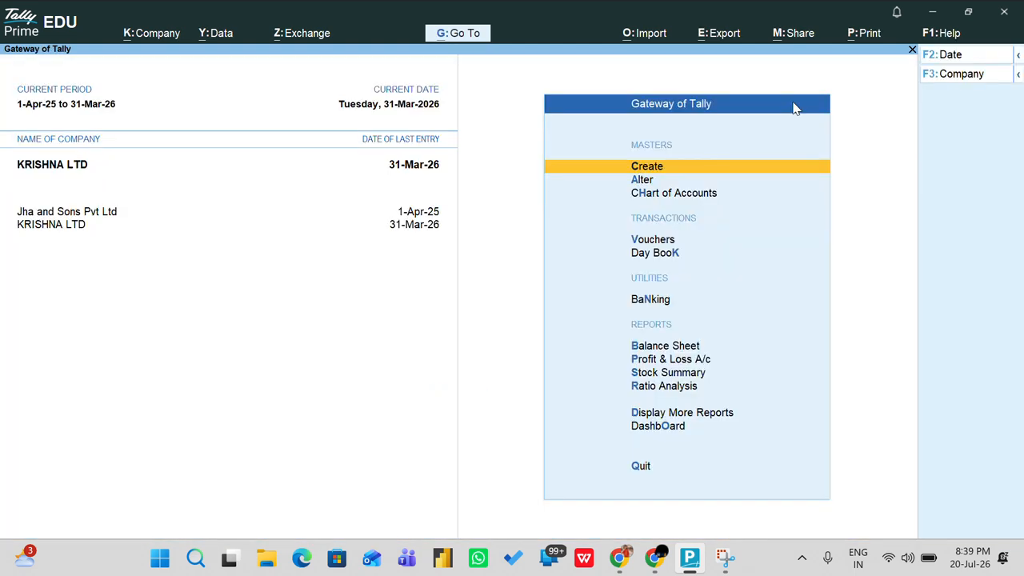